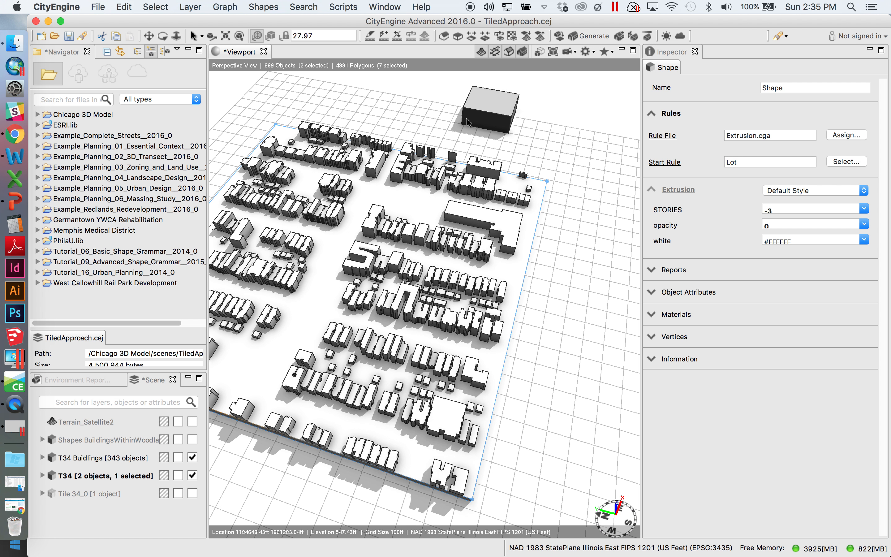
Draw a rectangle on the standalone box building's front face and push it inward to form a recessed doorway
{"action": "left_click", "coordinate": [486, 120]}
{"action": "key", "text": "f"}
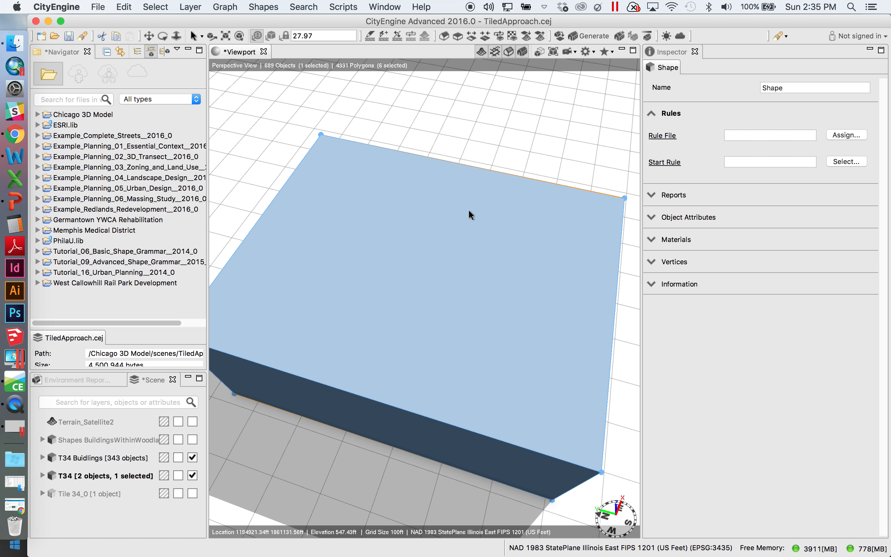
{"action": "left_click_drag", "start_coordinate": [433, 279], "coordinate": [416, 83], "text": "alt"}
{"action": "left_click", "coordinate": [457, 36]}
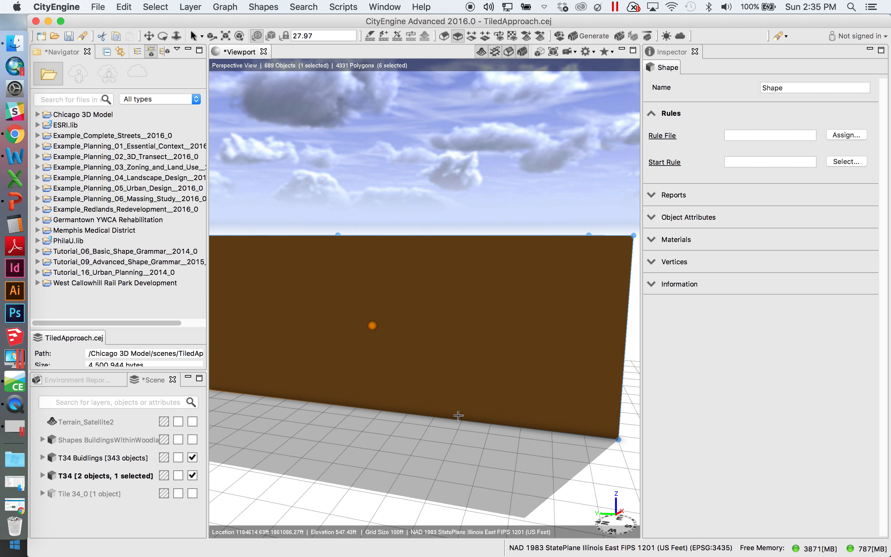
{"action": "left_click", "coordinate": [471, 422]}
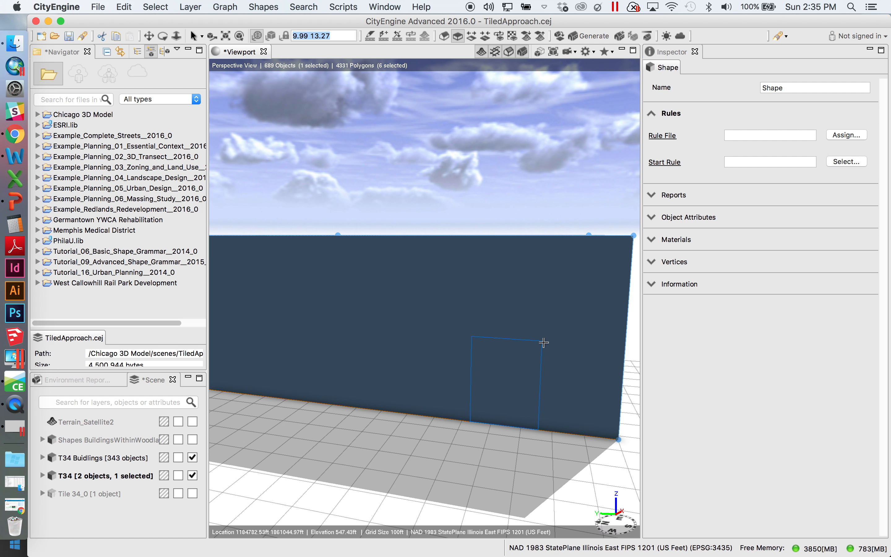
{"action": "left_click", "coordinate": [543, 343]}
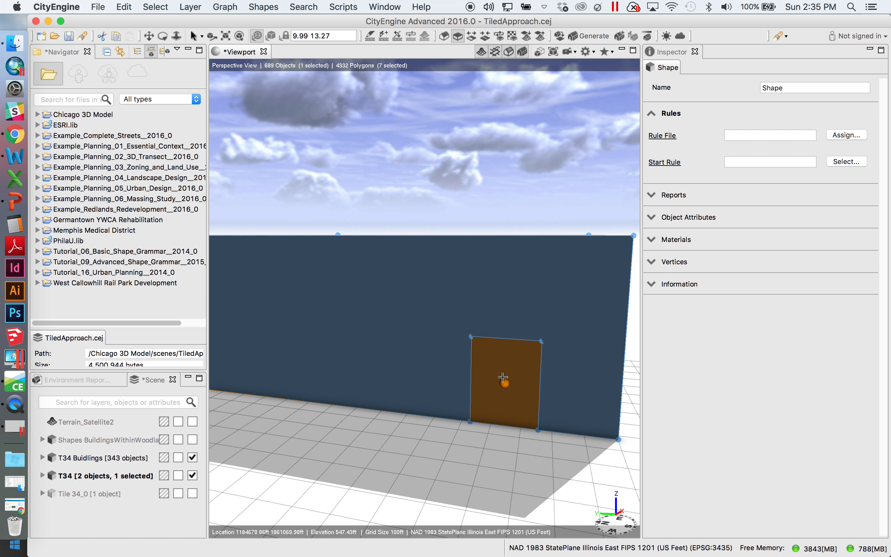
{"action": "left_click_drag", "start_coordinate": [505, 385], "coordinate": [515, 364]}
{"action": "key", "text": "f"}
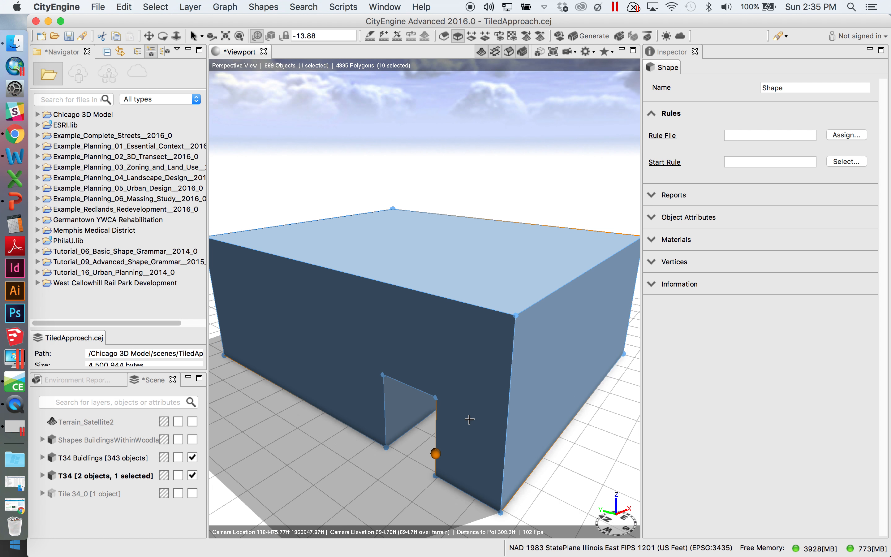
Orbit and zoom out to examine the modified box alongside the city block, selecting one block building to inspect
{"action": "left_click_drag", "start_coordinate": [454, 415], "coordinate": [470, 337], "text": "alt"}
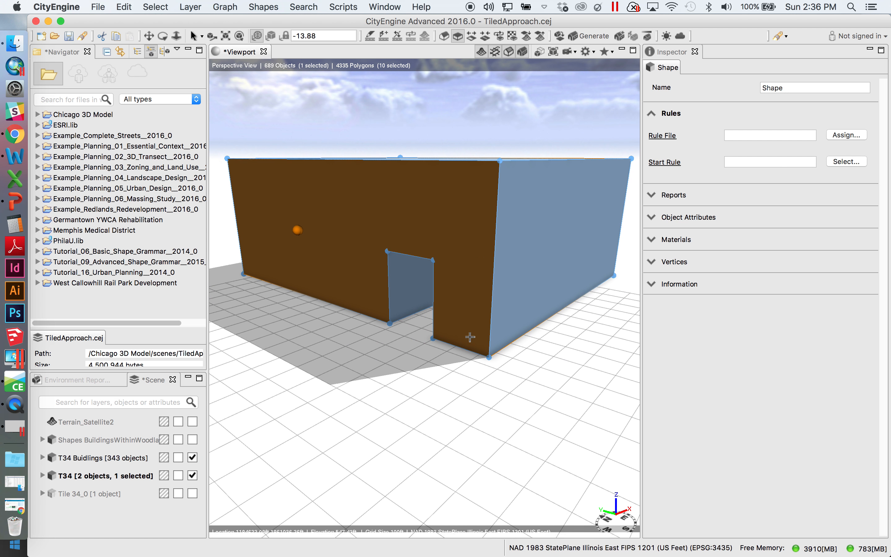
{"action": "left_click_drag", "start_coordinate": [555, 321], "coordinate": [526, 365], "text": "alt"}
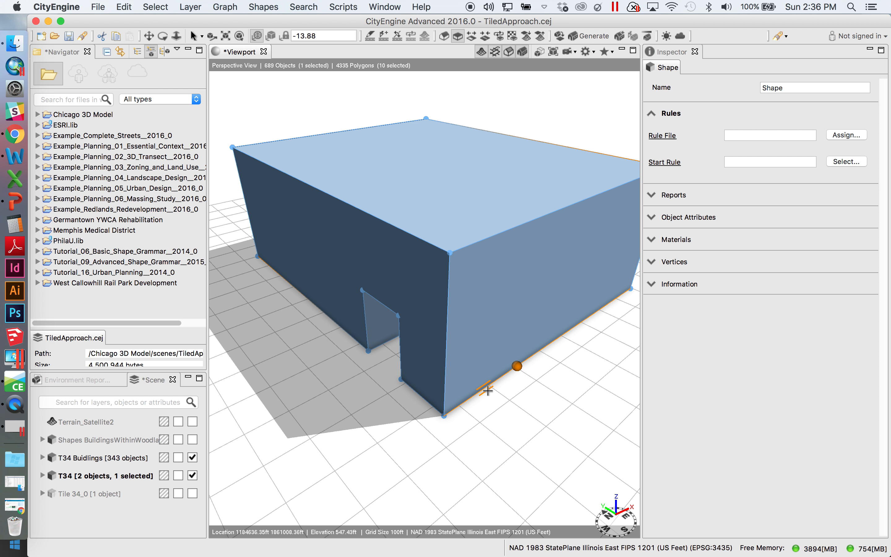
{"action": "scroll", "coordinate": [486, 389], "scroll_direction": "down", "scroll_amount": 3}
{"action": "scroll", "coordinate": [481, 388], "scroll_direction": "down", "scroll_amount": 10}
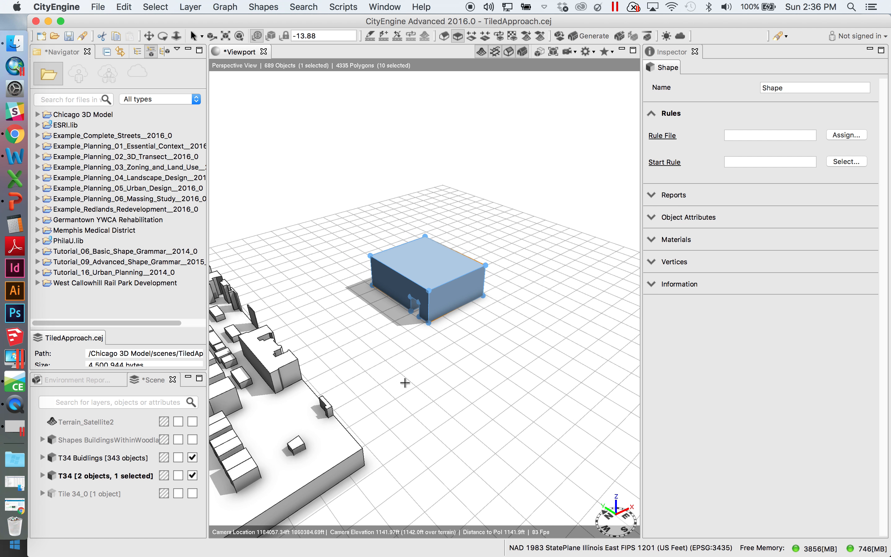
{"action": "middle_click_drag", "start_coordinate": [342, 396], "coordinate": [438, 330], "text": "alt"}
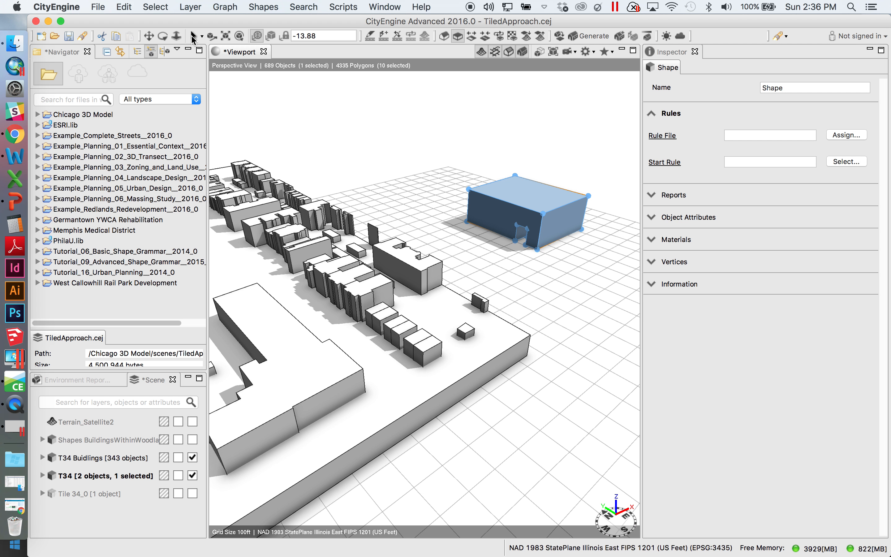
{"action": "scroll", "coordinate": [359, 278], "scroll_direction": "down", "scroll_amount": 3}
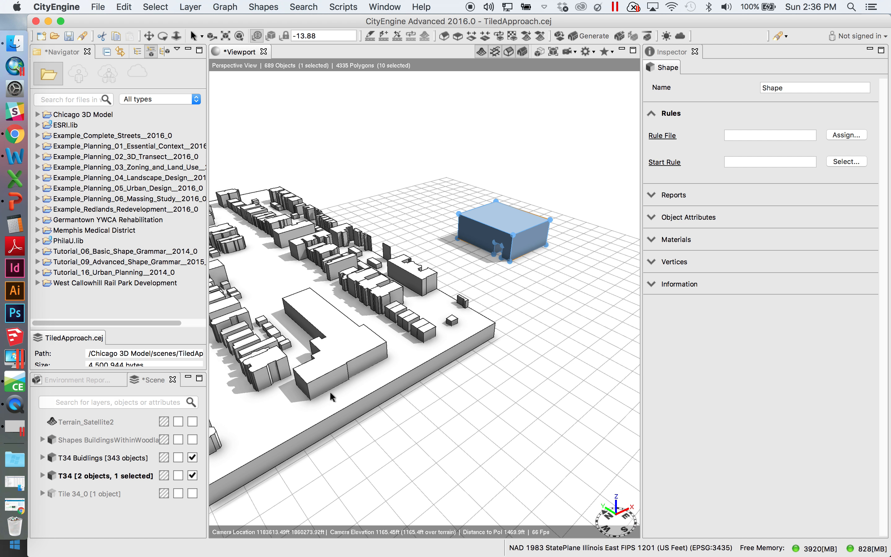
{"action": "left_click_drag", "start_coordinate": [328, 364], "coordinate": [434, 382], "text": "alt"}
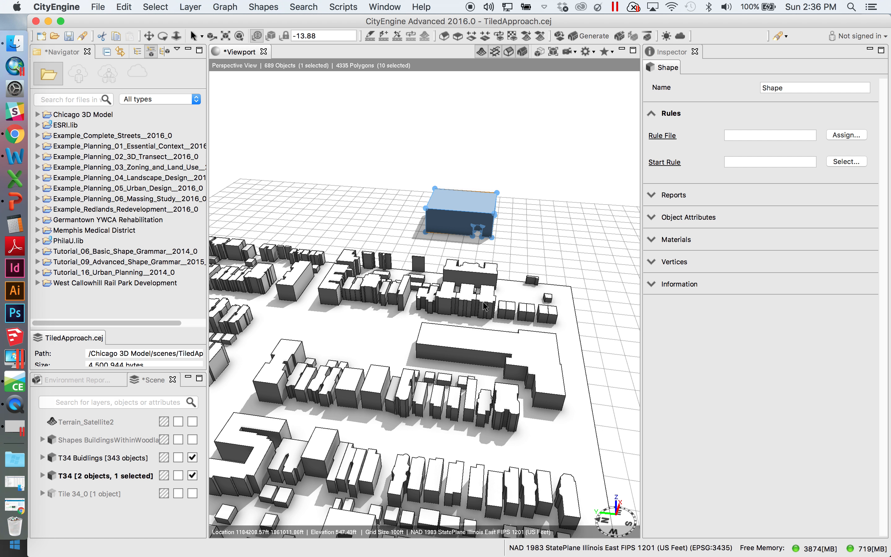
{"action": "scroll", "coordinate": [464, 331], "scroll_direction": "down", "scroll_amount": 3}
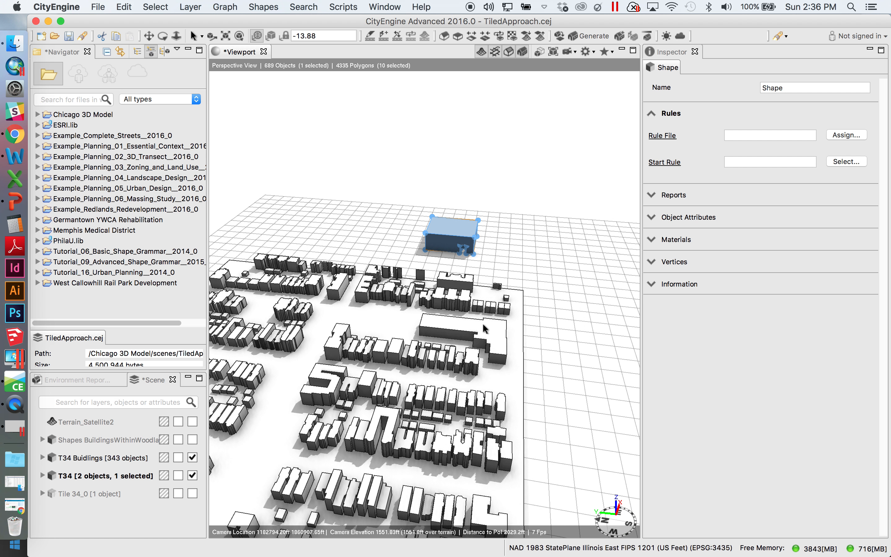
{"action": "scroll", "coordinate": [415, 377], "scroll_direction": "down", "scroll_amount": 3}
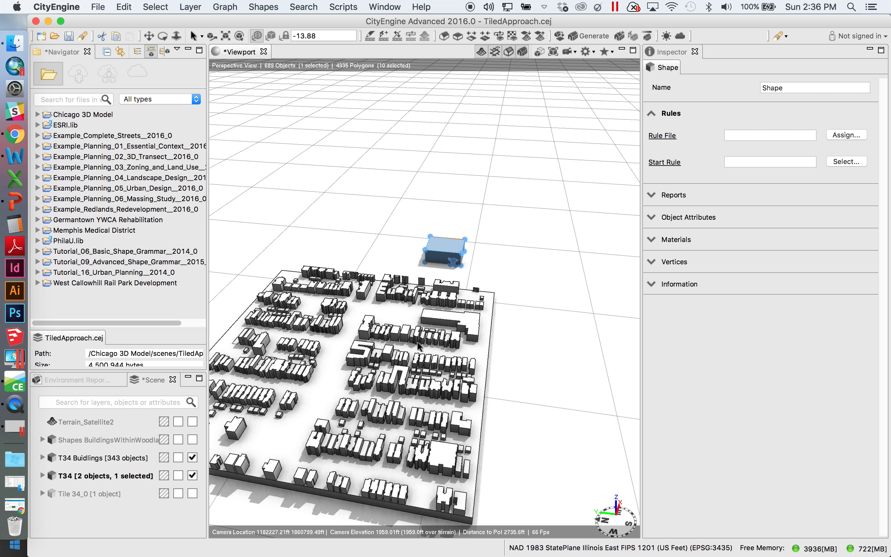
{"action": "left_click", "coordinate": [465, 330]}
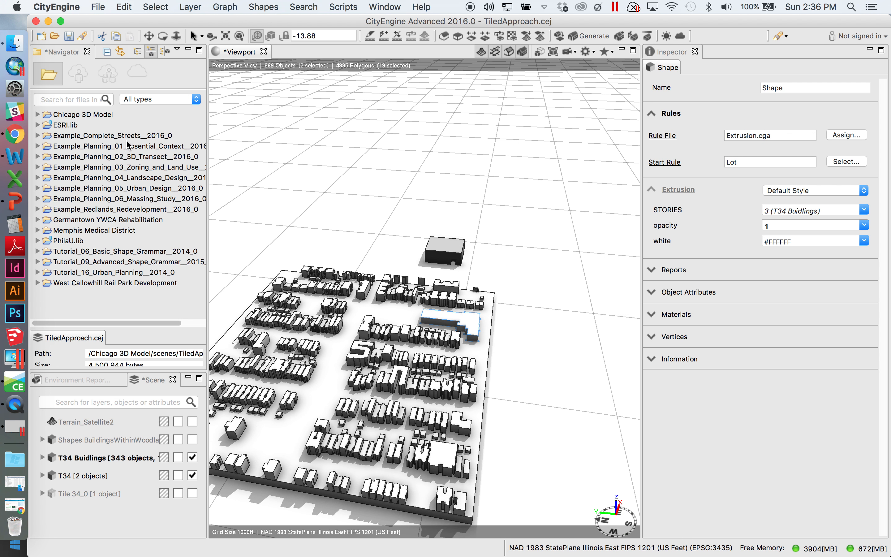
Create a new CityEngine project named Chciago3DModel_Training in the default location
{"action": "left_click", "coordinate": [100, 8]}
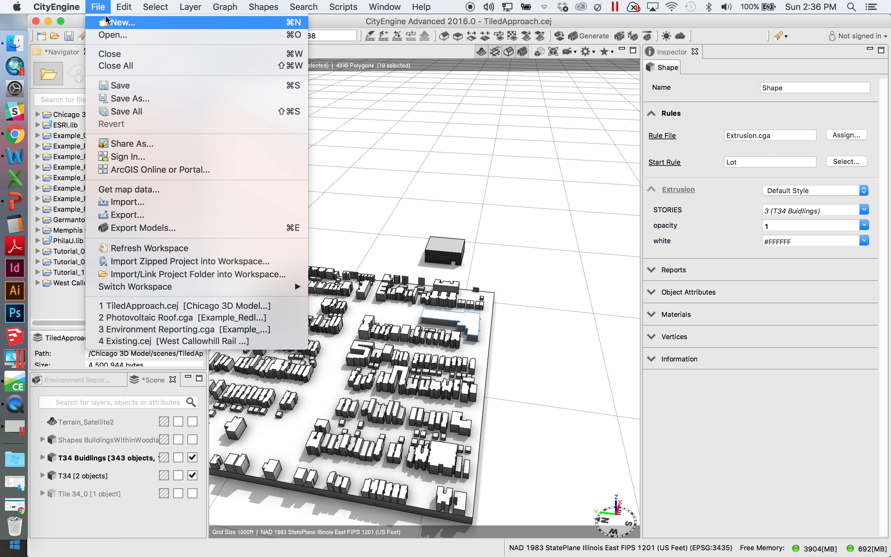
{"action": "left_click", "coordinate": [119, 23]}
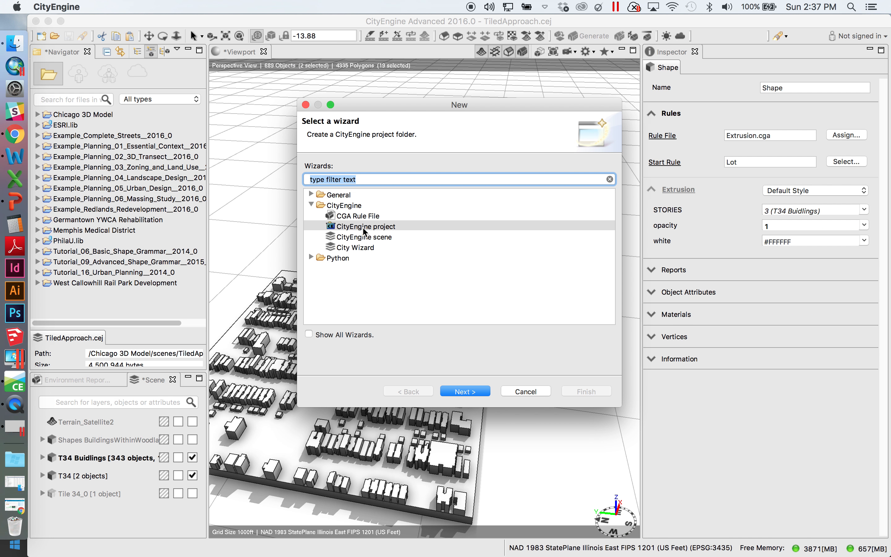
{"action": "left_click", "coordinate": [364, 227]}
{"action": "left_click", "coordinate": [478, 394]}
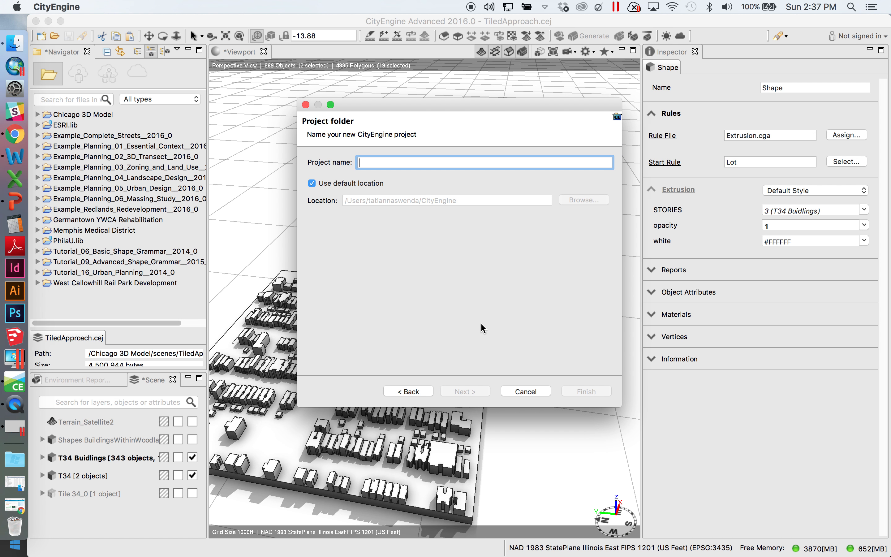
{"action": "type", "text": "Chciago3DModel"}
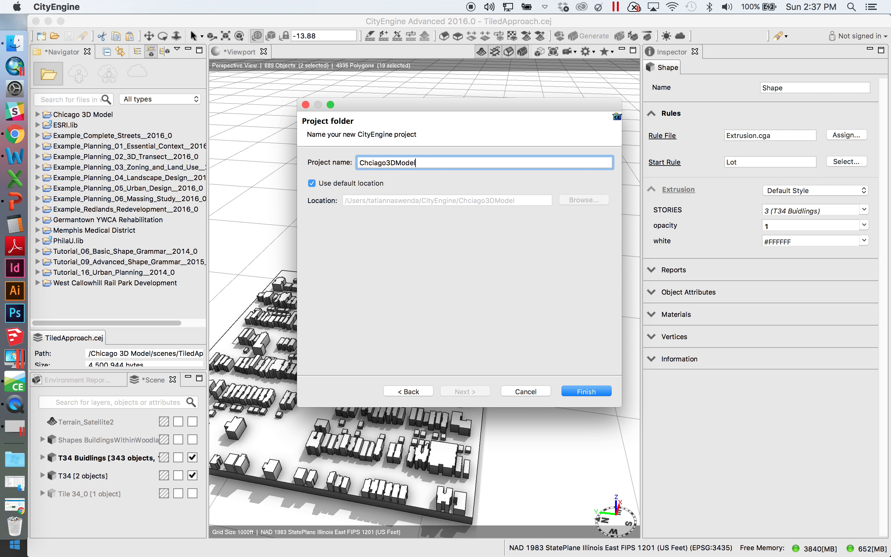
{"action": "type", "text": "_Training"}
{"action": "left_click", "coordinate": [579, 390]}
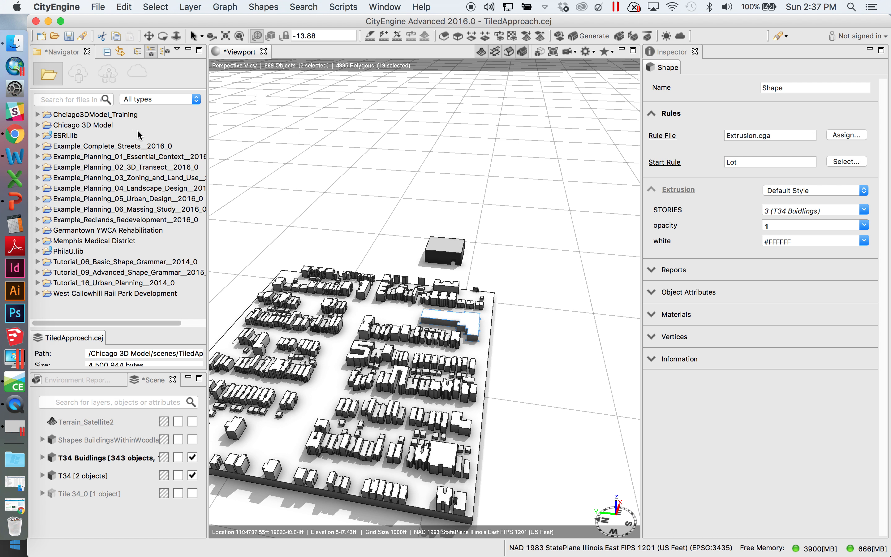
Rename the new project folder to Chicago3DModel_Training
{"action": "left_click", "coordinate": [38, 115]}
{"action": "left_click", "coordinate": [80, 115]}
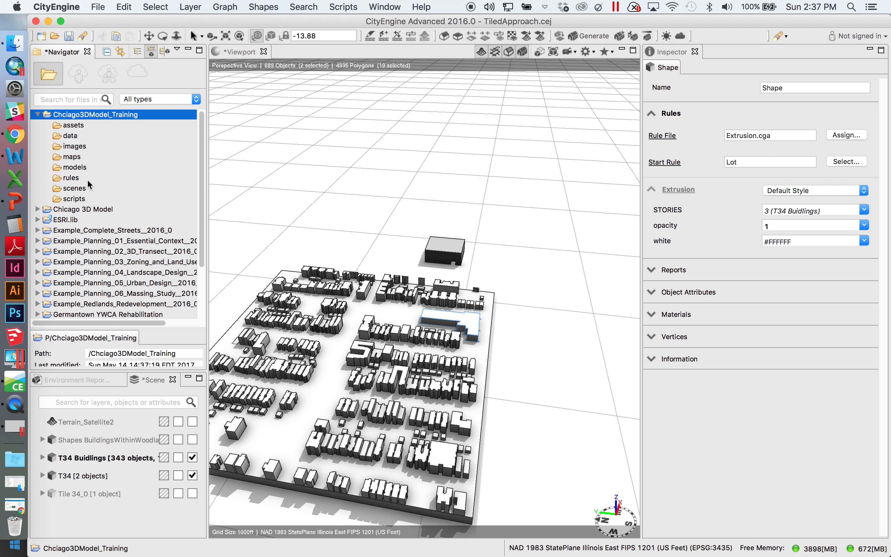
{"action": "right_click", "coordinate": [91, 114]}
{"action": "left_click", "coordinate": [122, 201]}
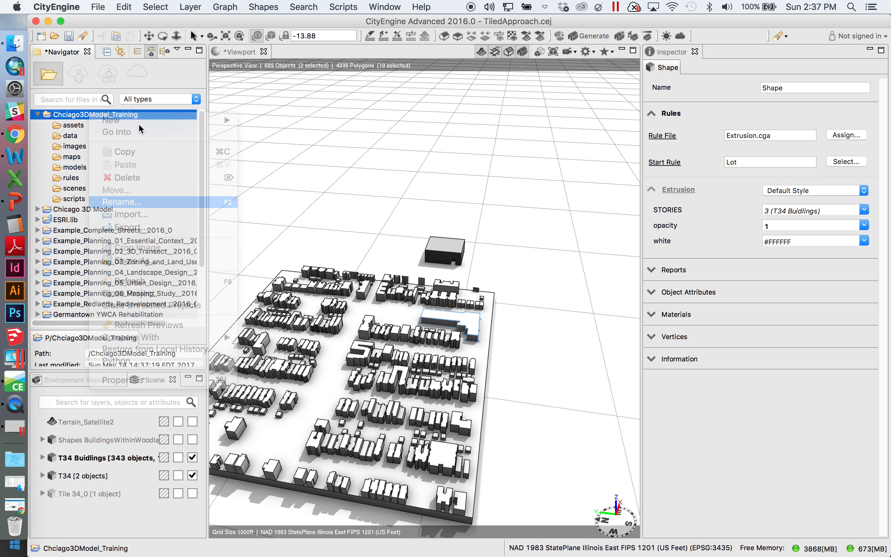
{"action": "left_click", "coordinate": [396, 246]}
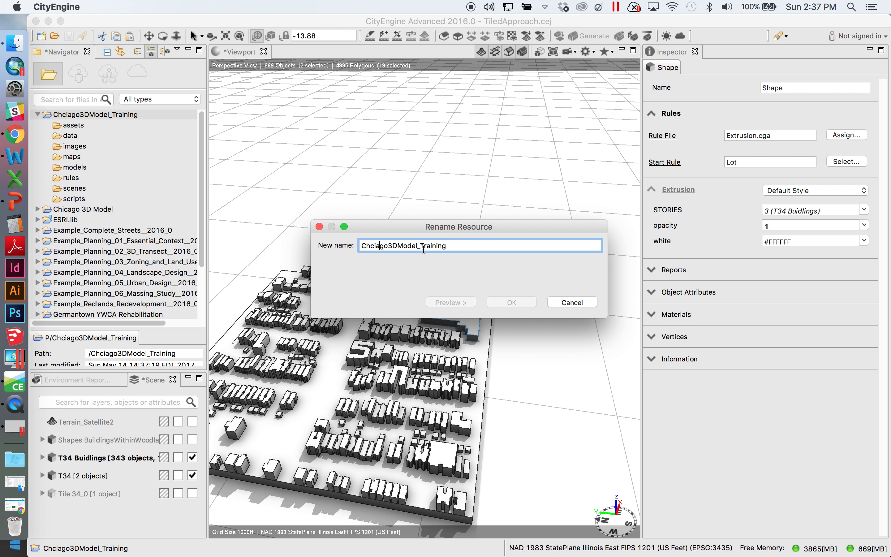
{"action": "key", "text": "BackSpace"}
{"action": "key", "text": "BackSpace"}
{"action": "key", "text": "BackSpace"}
{"action": "type", "text": "icag"}
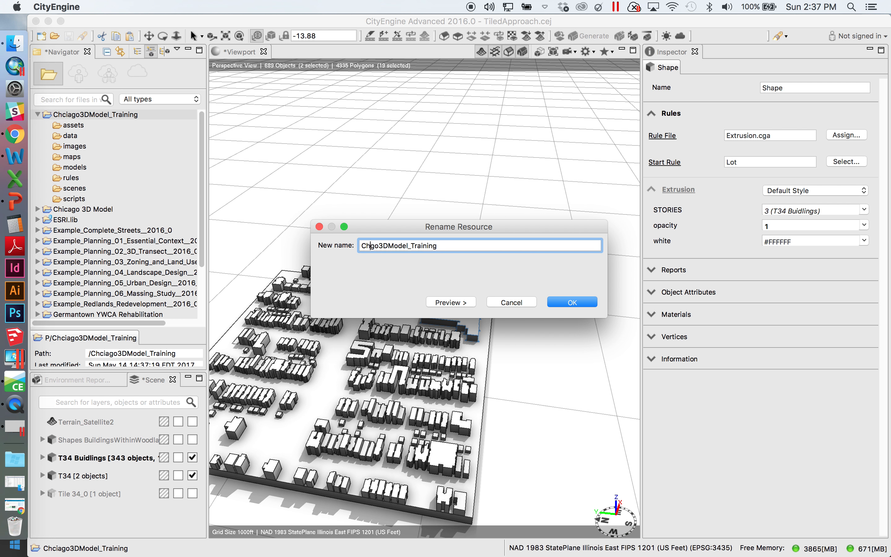
{"action": "key", "text": "BackSpace"}
{"action": "left_click", "coordinate": [570, 302]}
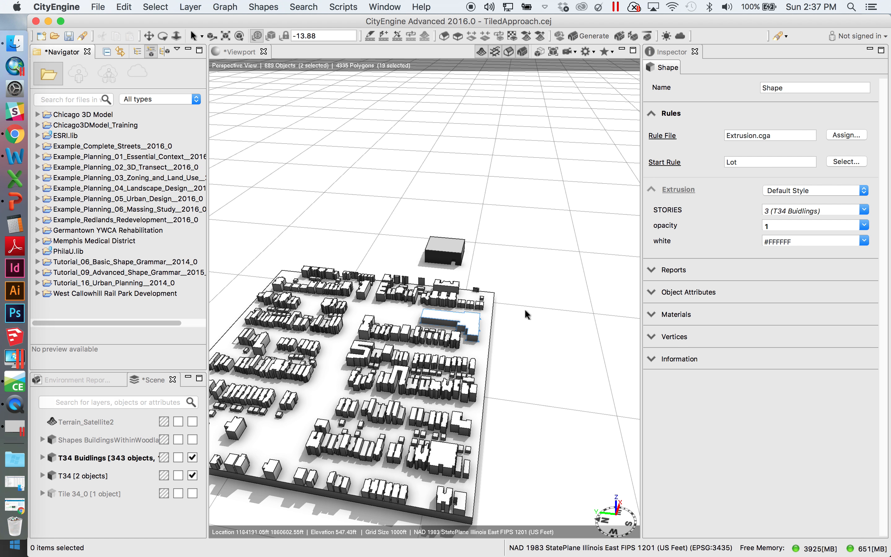
Switch to Finder and open the CityEngine workspace folder inside the user's home directory
{"action": "left_click", "coordinate": [94, 126]}
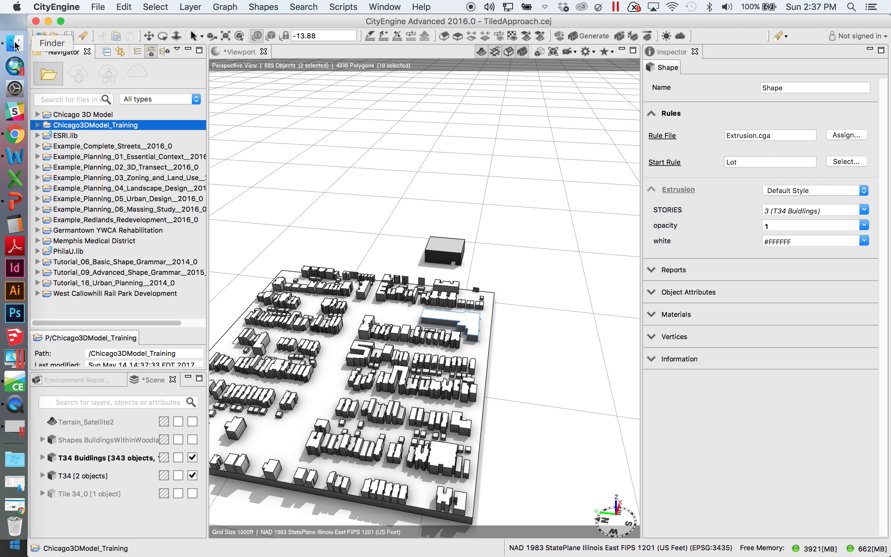
{"action": "left_click", "coordinate": [15, 43]}
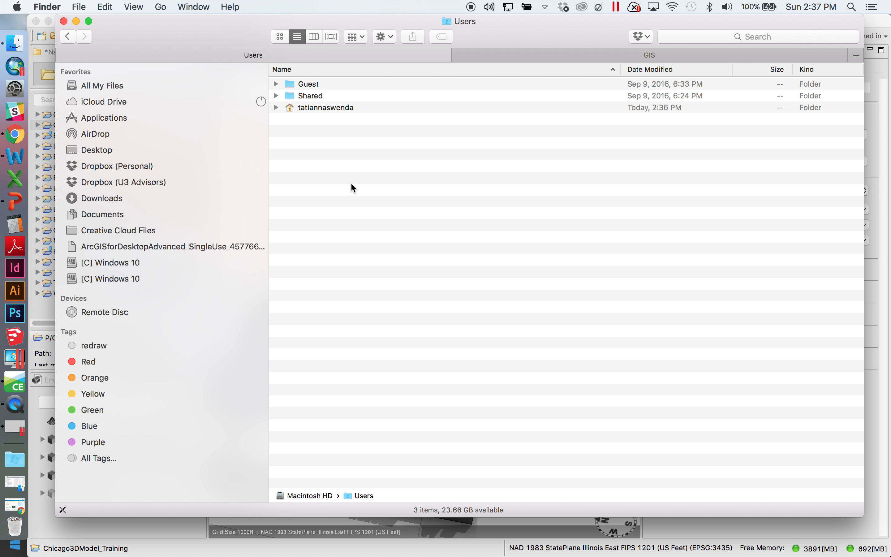
{"action": "left_click", "coordinate": [70, 37]}
{"action": "double_click", "coordinate": [299, 131]}
{"action": "double_click", "coordinate": [316, 108]}
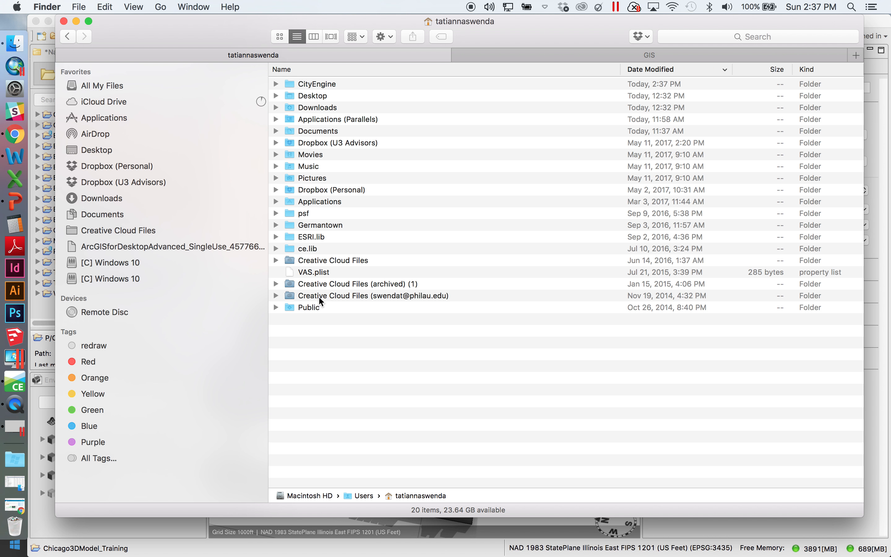
{"action": "left_click", "coordinate": [339, 170]}
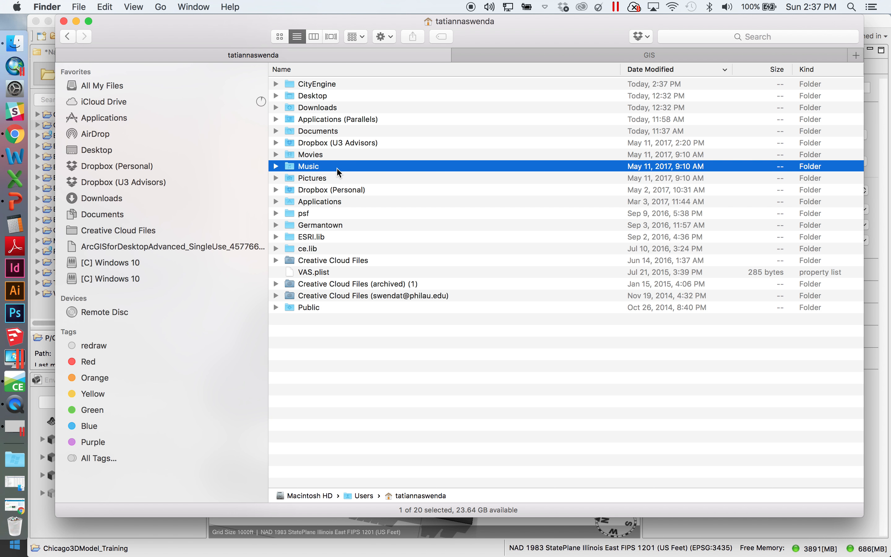
{"action": "double_click", "coordinate": [319, 84]}
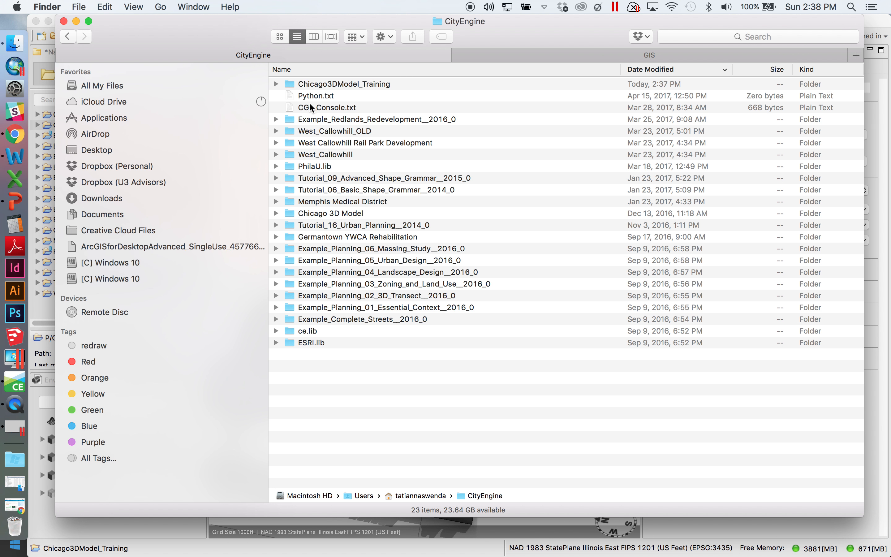
Add a Date Created column to the folder listing and sort the workspace contents by it
{"action": "left_click", "coordinate": [312, 158]}
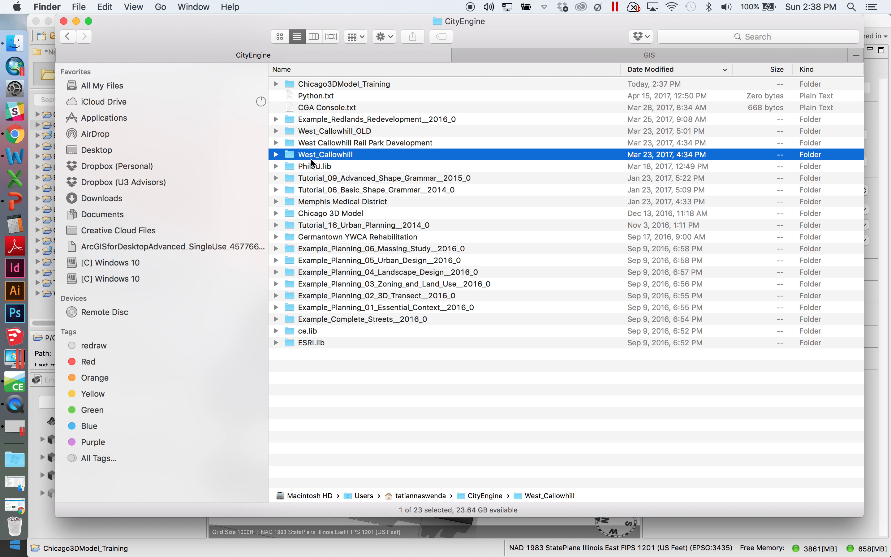
{"action": "right_click", "coordinate": [663, 70]}
{"action": "left_click", "coordinate": [692, 81]}
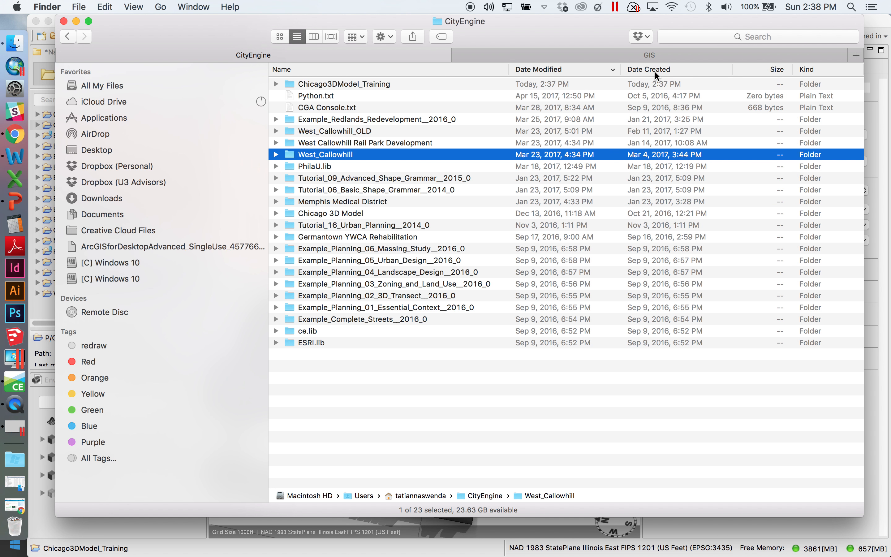
{"action": "left_click", "coordinate": [658, 69]}
Open the Chicago3DModel_Training folder and expand its data subfolder
{"action": "left_click", "coordinate": [343, 85]}
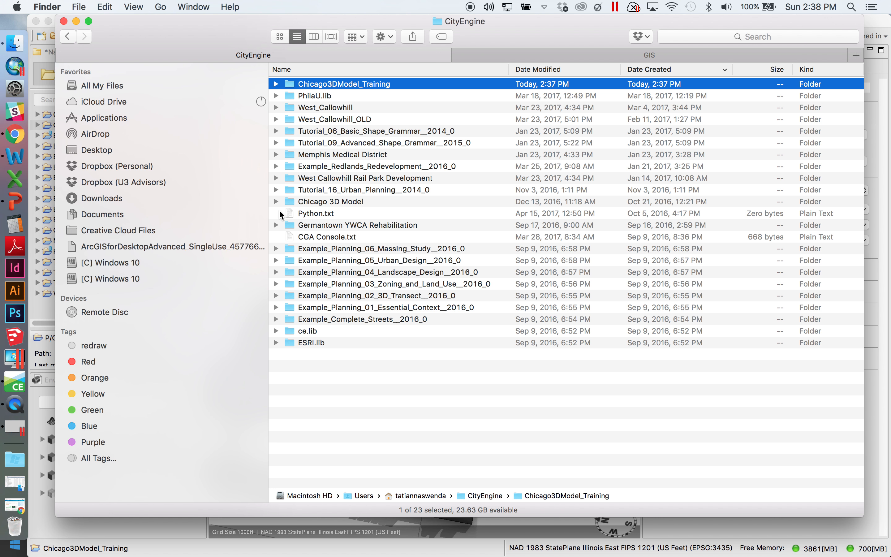
{"action": "double_click", "coordinate": [307, 85]}
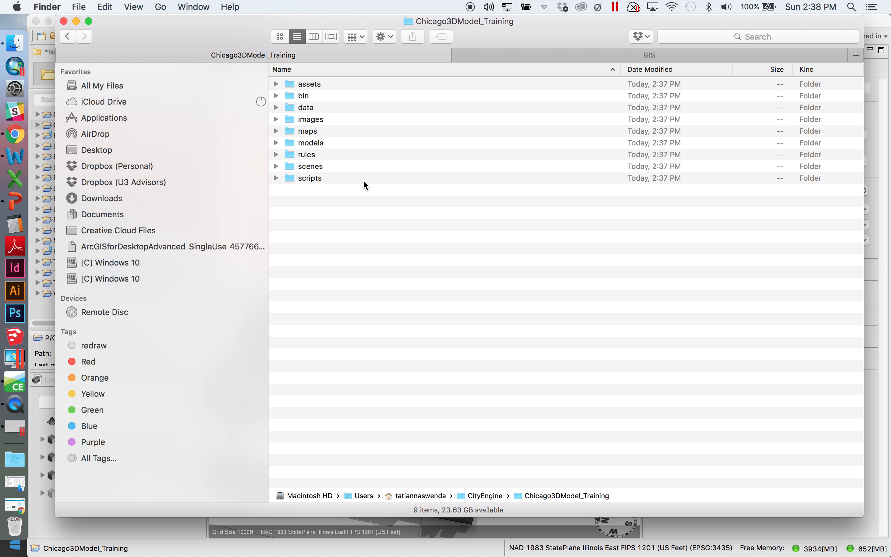
{"action": "left_click", "coordinate": [276, 107]}
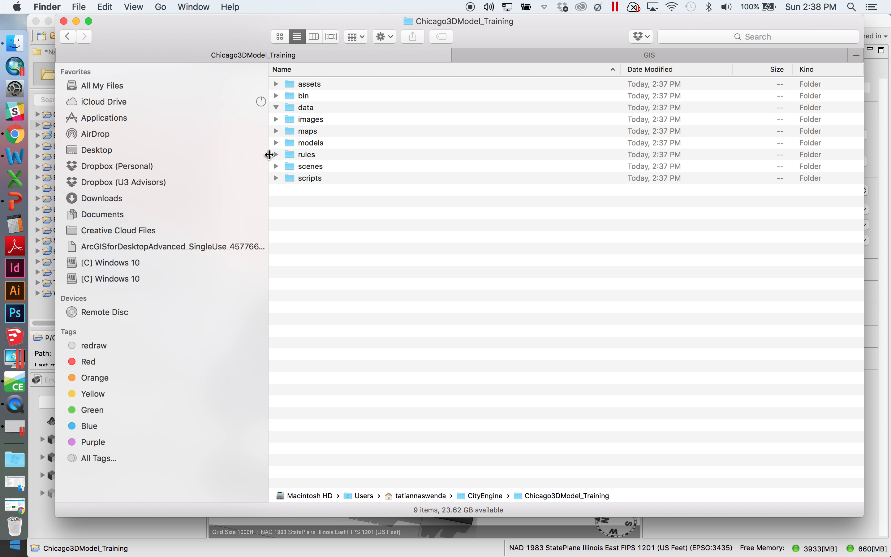
{"action": "left_click", "coordinate": [306, 108]}
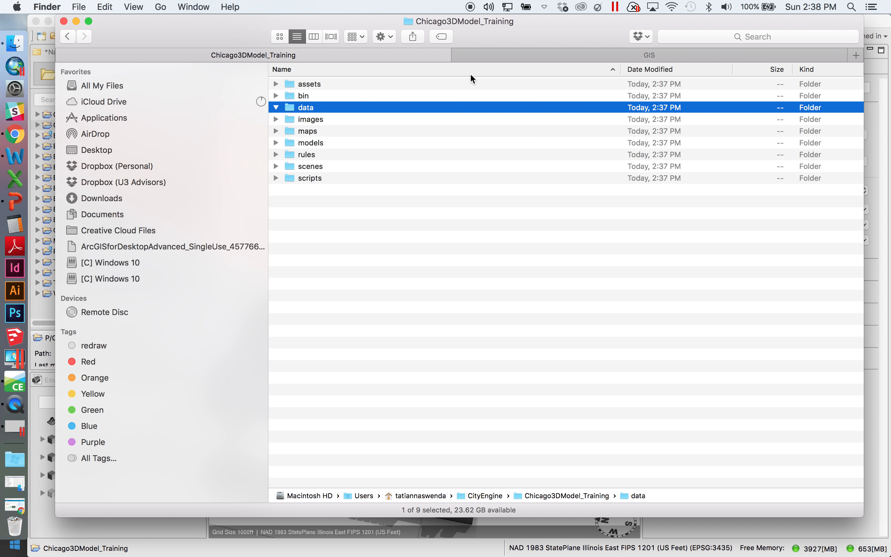
Separate the GIS folder tab into its own window and place it beside the project folder window
{"action": "left_click", "coordinate": [587, 59]}
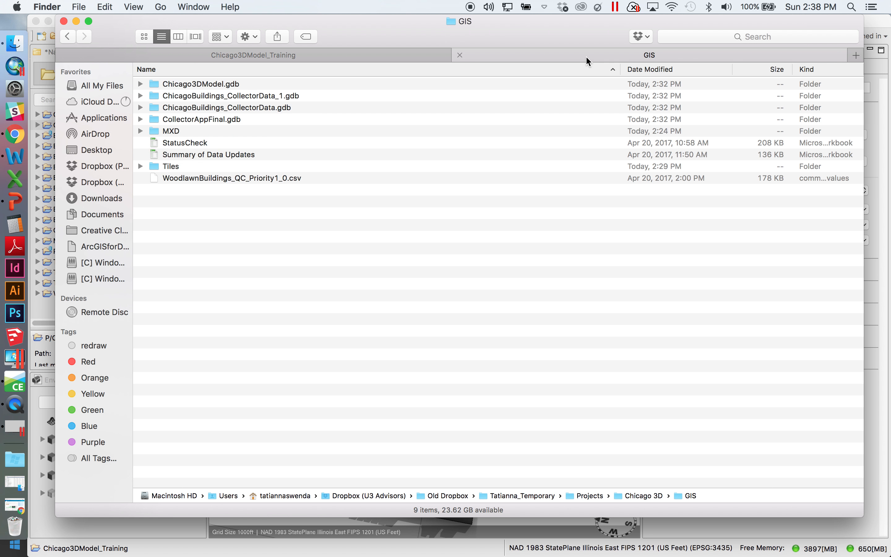
{"action": "left_click", "coordinate": [172, 168]}
{"action": "left_click_drag", "start_coordinate": [505, 60], "coordinate": [518, 143]}
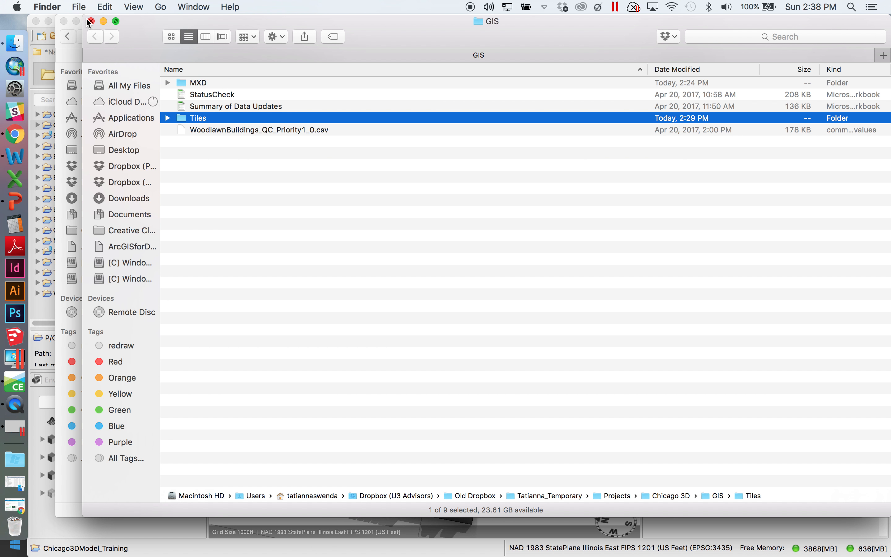
{"action": "left_click_drag", "start_coordinate": [83, 15], "coordinate": [451, 15]}
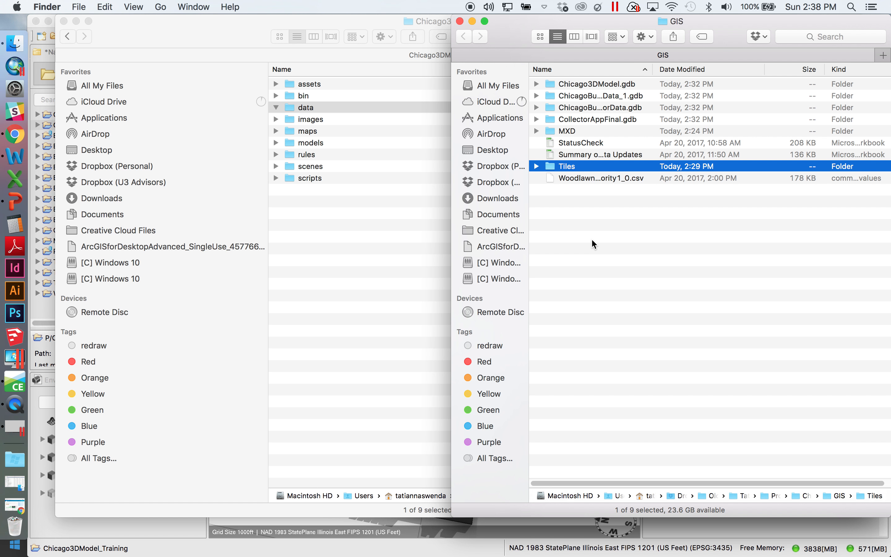
Expand the Tiles folder and its 5 subfolder to inspect the Buildings_Tile5 and Tile5 shapefile components, then collapse them
{"action": "left_click", "coordinate": [536, 167]}
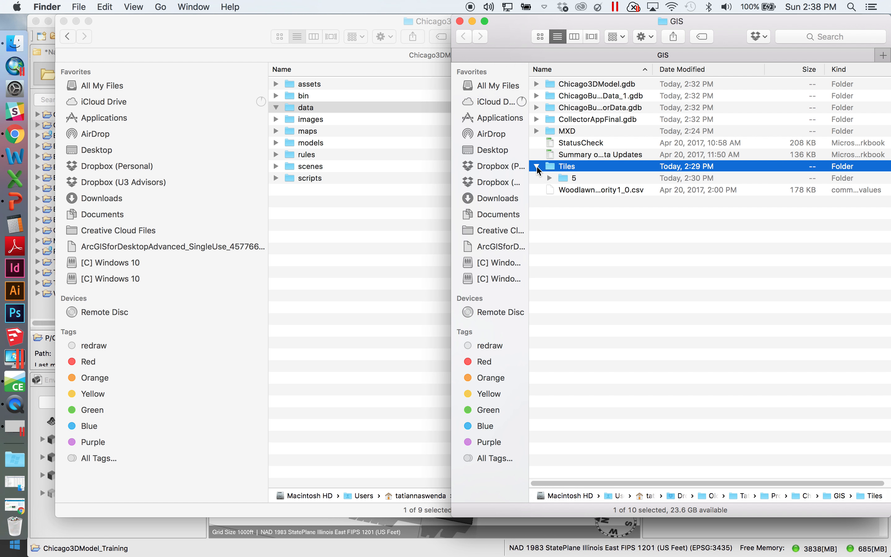
{"action": "left_click", "coordinate": [550, 177]}
{"action": "left_click", "coordinate": [553, 178]}
{"action": "left_click", "coordinate": [551, 177]}
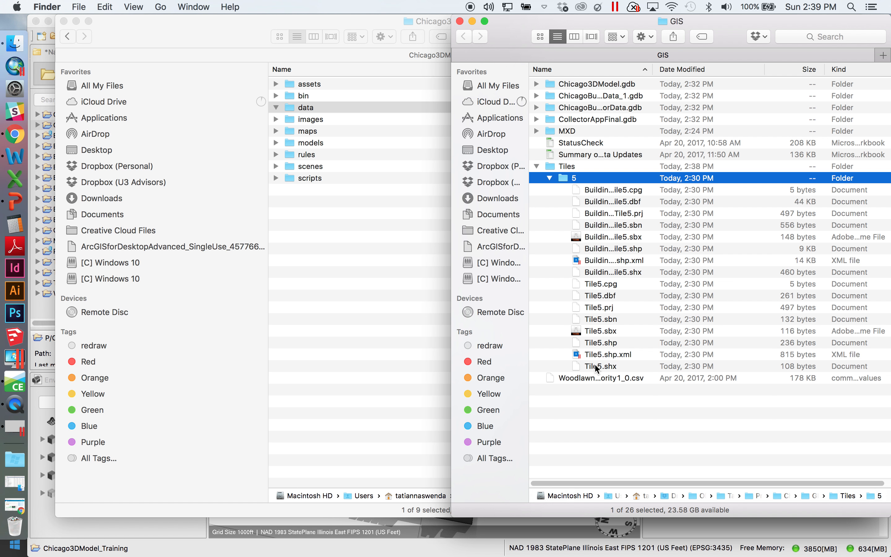
{"action": "left_click_drag", "start_coordinate": [652, 69], "coordinate": [803, 108]}
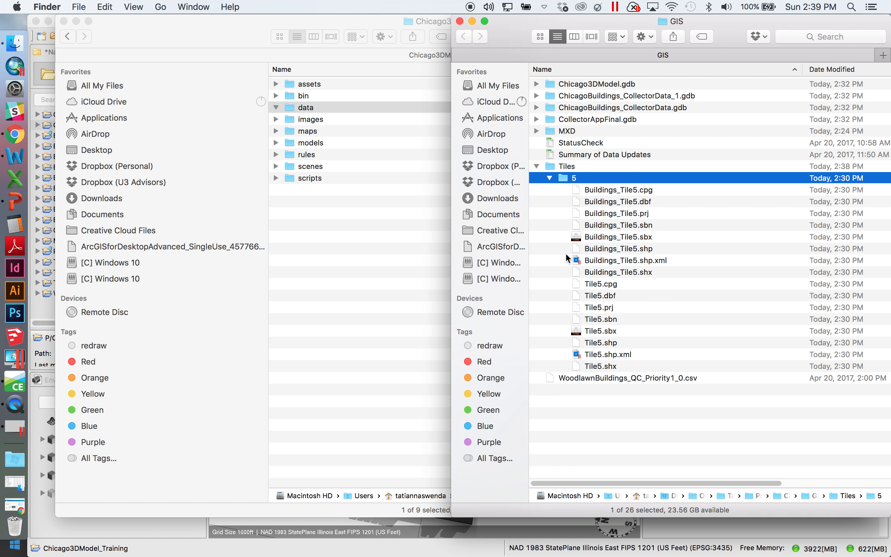
{"action": "left_click", "coordinate": [593, 192]}
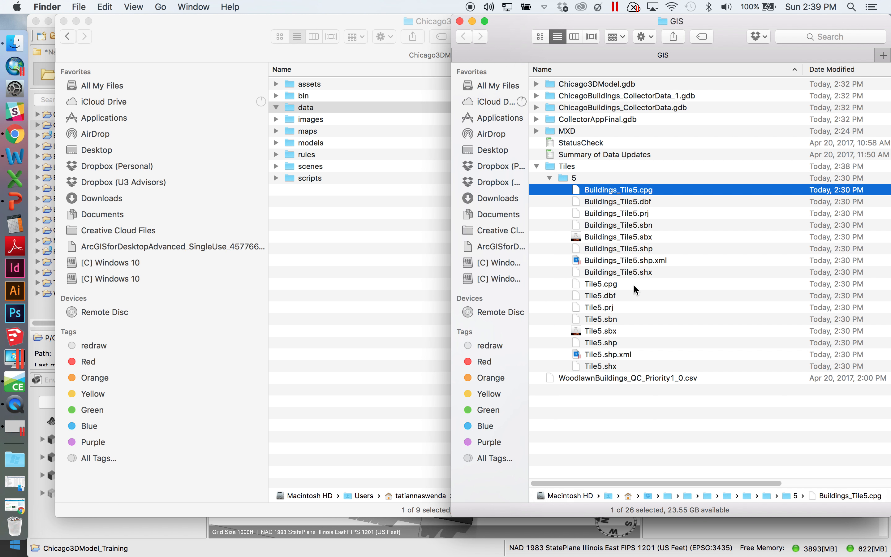
{"action": "left_click", "coordinate": [589, 214]}
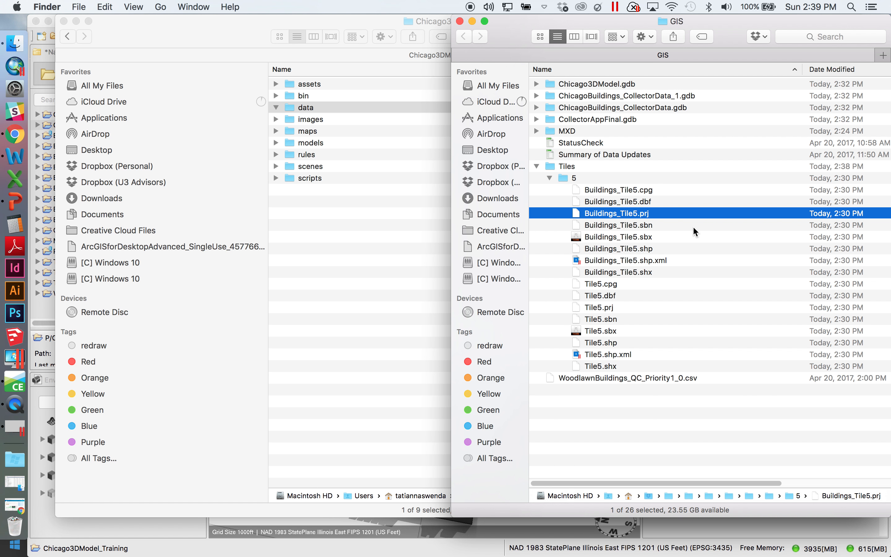
{"action": "left_click", "coordinate": [650, 248]}
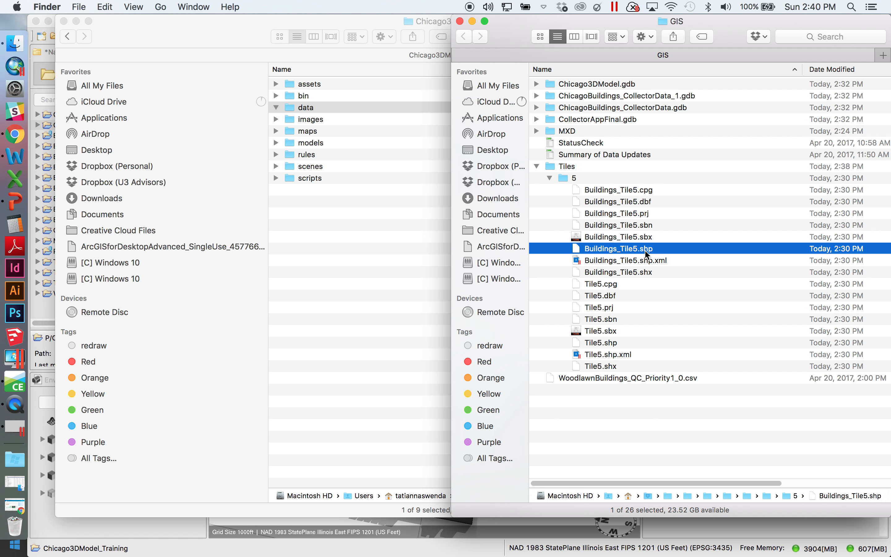
{"action": "left_click", "coordinate": [549, 178]}
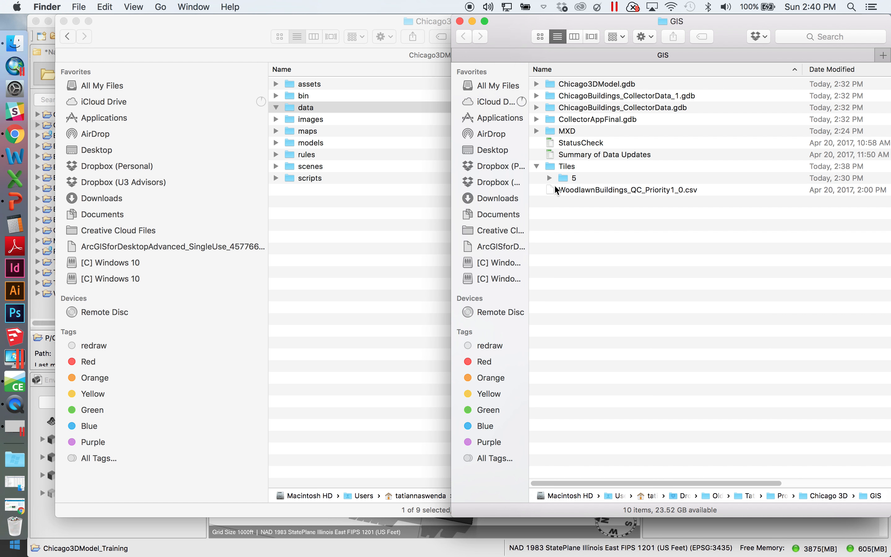
{"action": "left_click", "coordinate": [537, 166]}
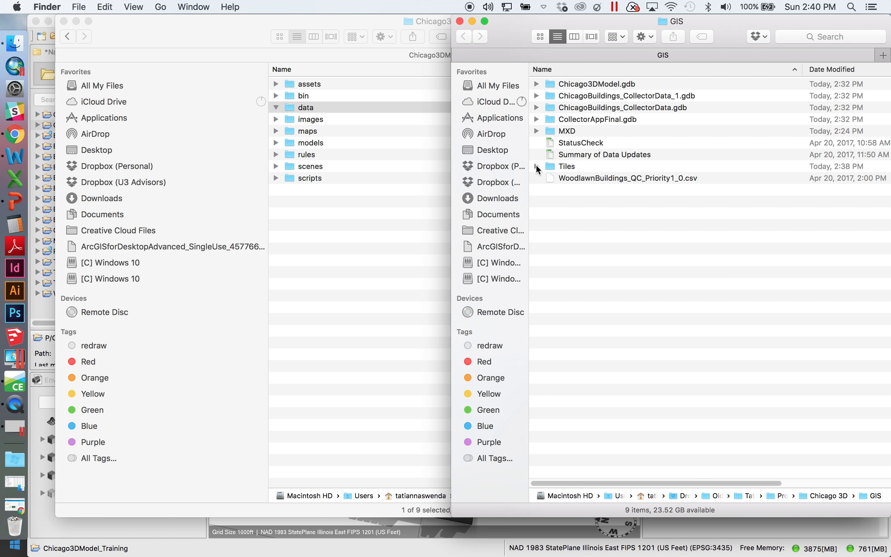
Copy the Tiles folder from GIS and paste it into the project's data folder
{"action": "right_click", "coordinate": [562, 168]}
{"action": "left_click", "coordinate": [603, 299]}
{"action": "right_click", "coordinate": [301, 110]}
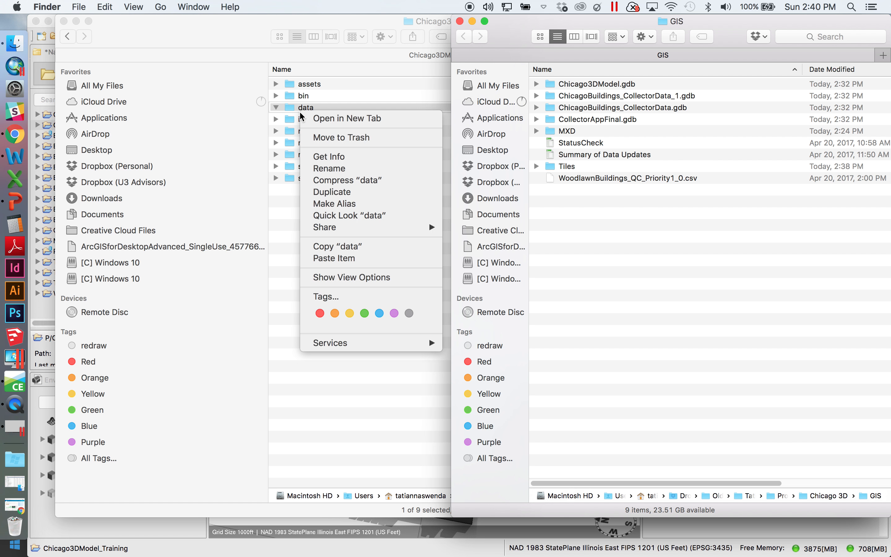
{"action": "left_click", "coordinate": [340, 258]}
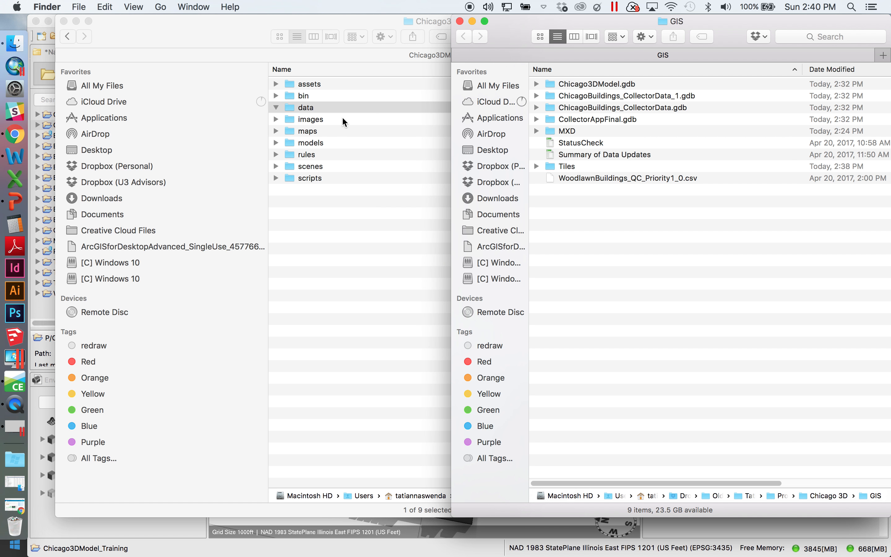
{"action": "double_click", "coordinate": [350, 22]}
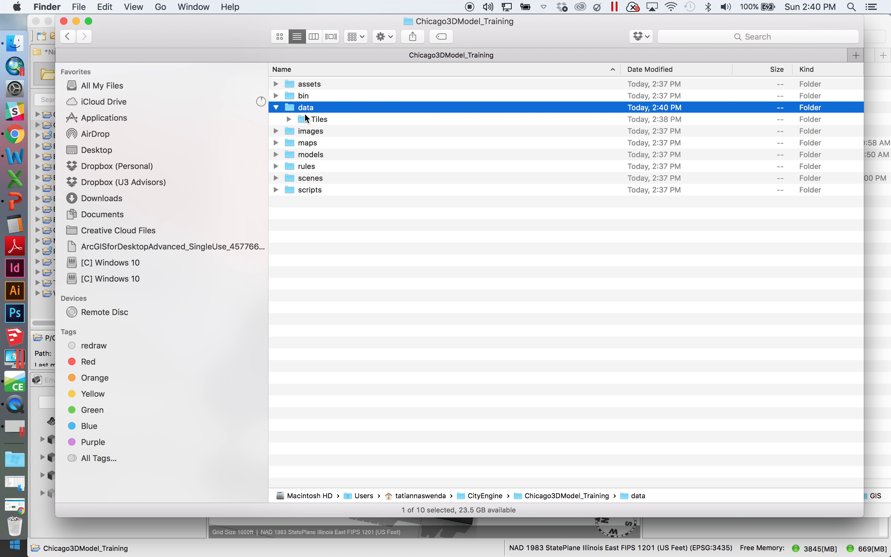
{"action": "left_click", "coordinate": [276, 110]}
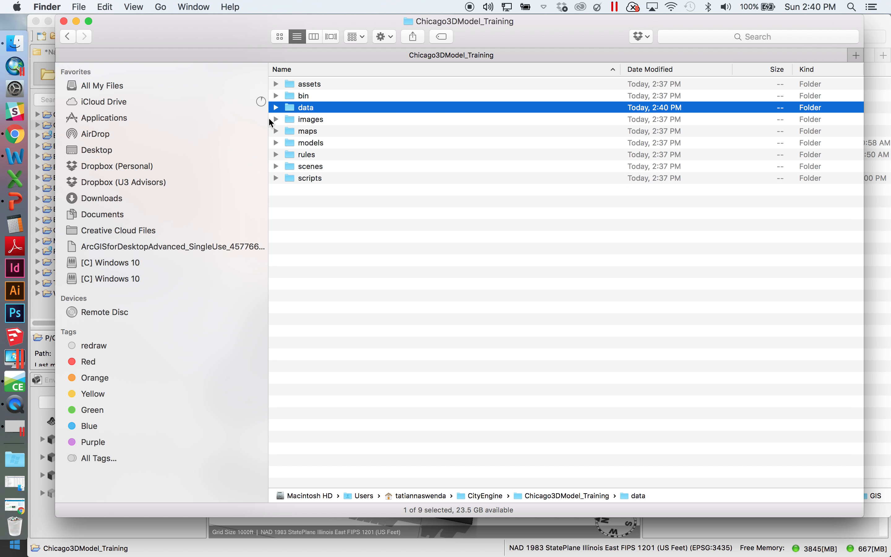
Switch to CityEngine and expand the Chicago3DModel_Training project in the Navigator
{"action": "left_click", "coordinate": [41, 107]}
{"action": "left_click", "coordinate": [62, 146]}
{"action": "left_click", "coordinate": [38, 125]}
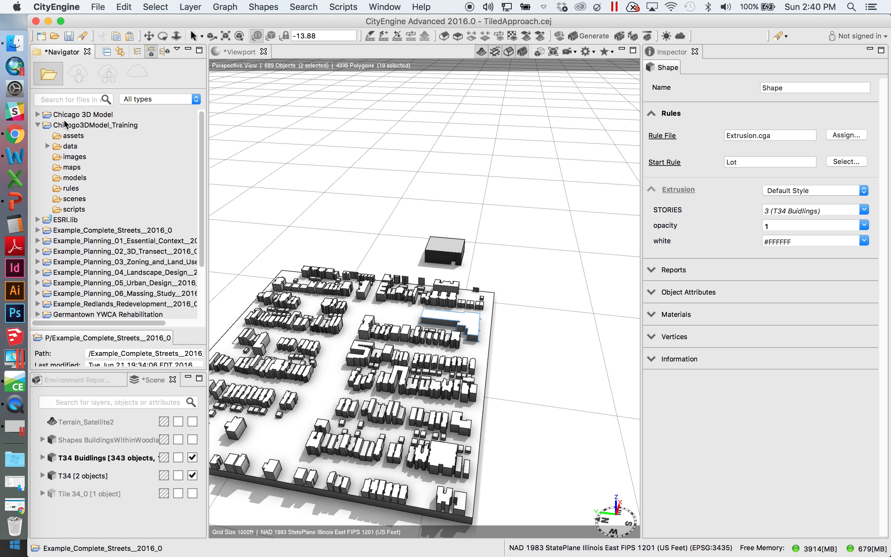
{"action": "right_click", "coordinate": [69, 146]}
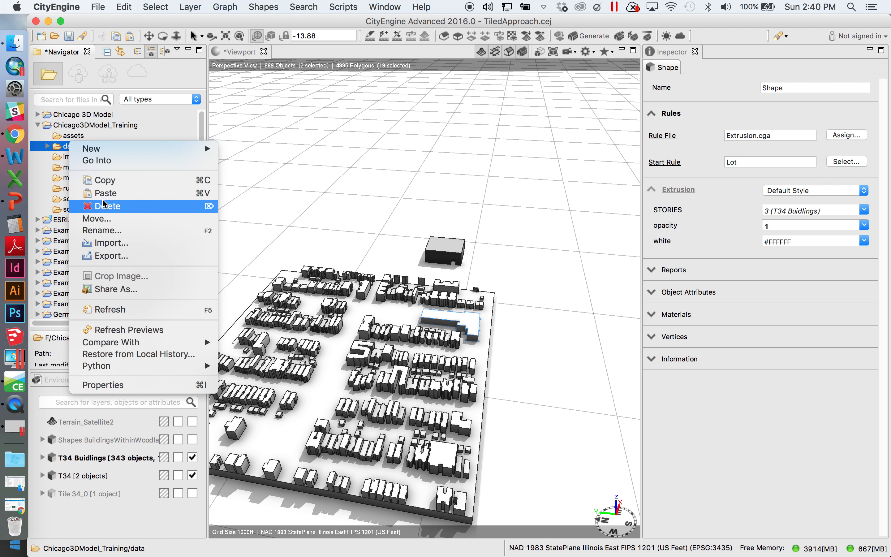
{"action": "left_click", "coordinate": [110, 242]}
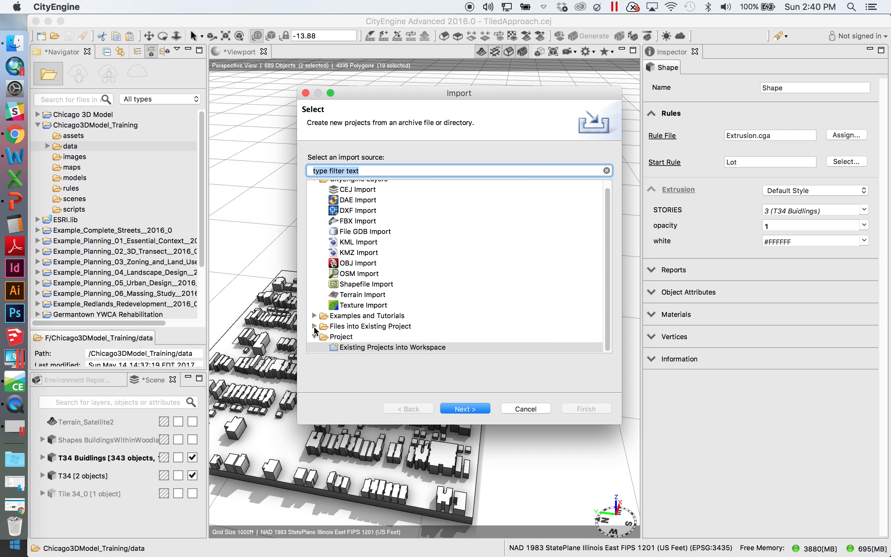
{"action": "left_click", "coordinate": [315, 326]}
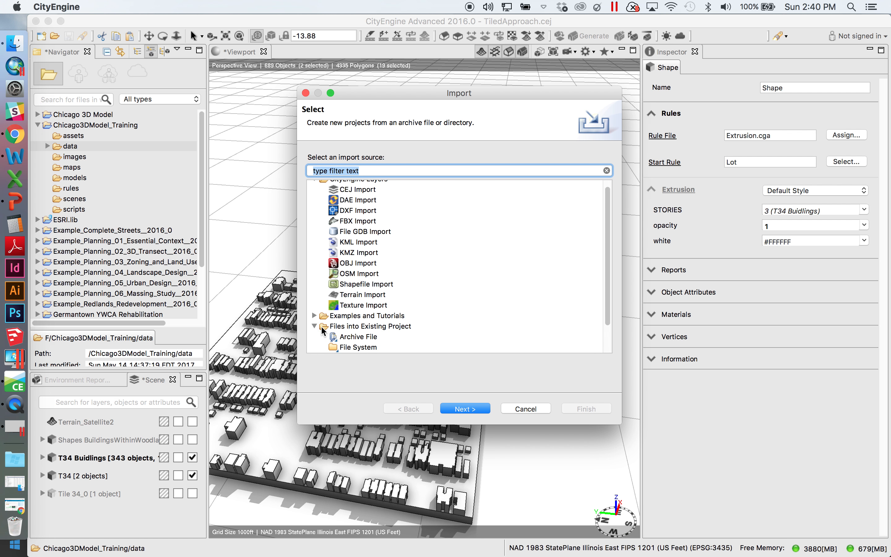
{"action": "left_click", "coordinate": [373, 328]}
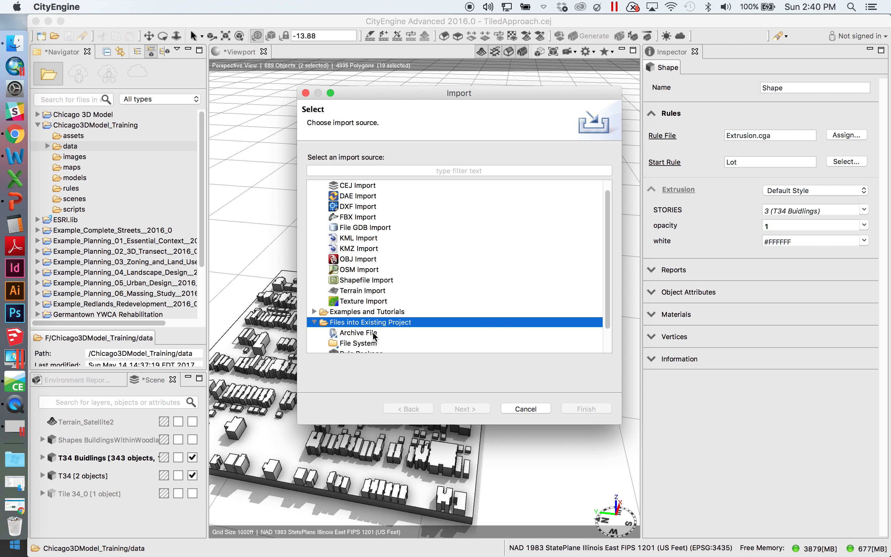
{"action": "left_click", "coordinate": [359, 346]}
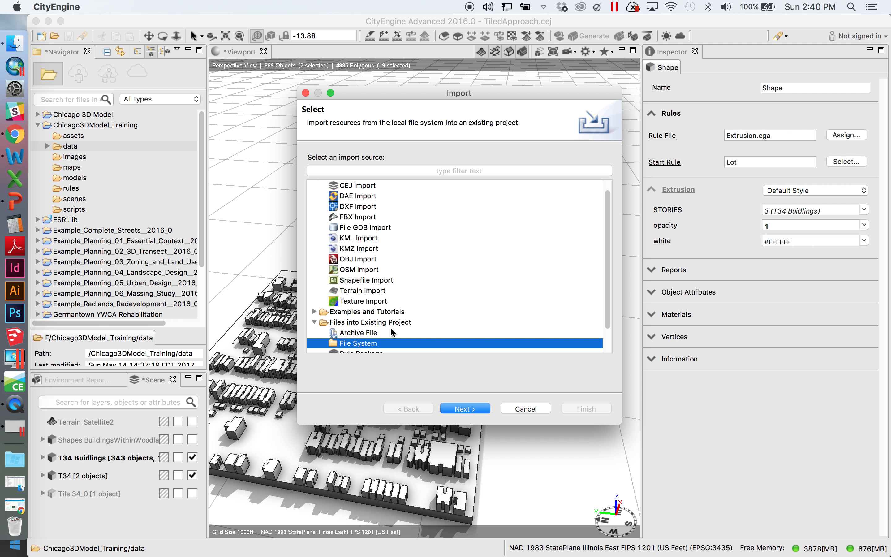
{"action": "left_click", "coordinate": [306, 93]}
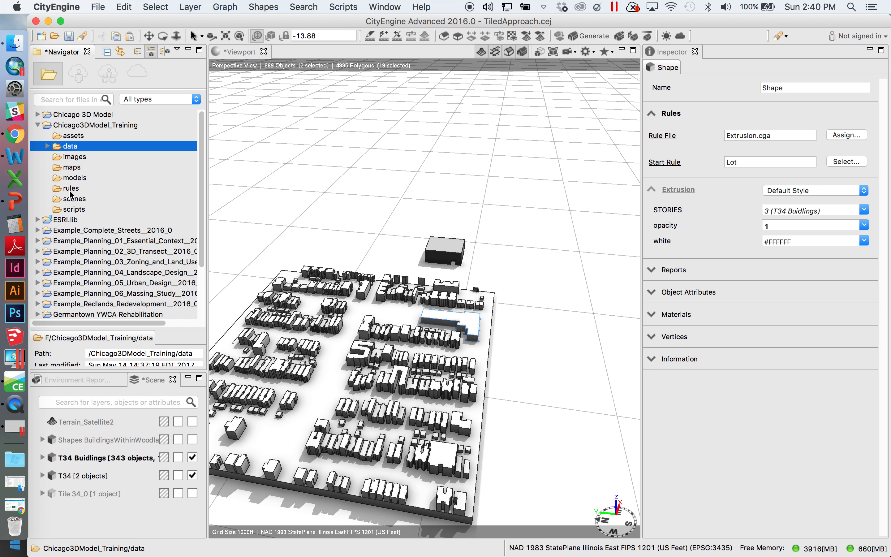
Create a new CityEngine scene in the project's scenes folder named Existing
{"action": "left_click", "coordinate": [69, 200]}
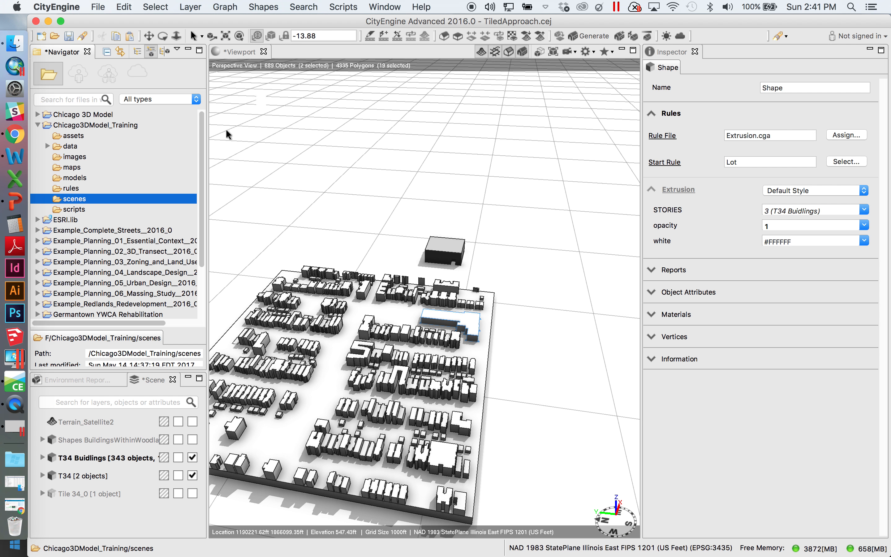
{"action": "right_click", "coordinate": [69, 201]}
{"action": "mouse_move", "coordinate": [91, 206]}
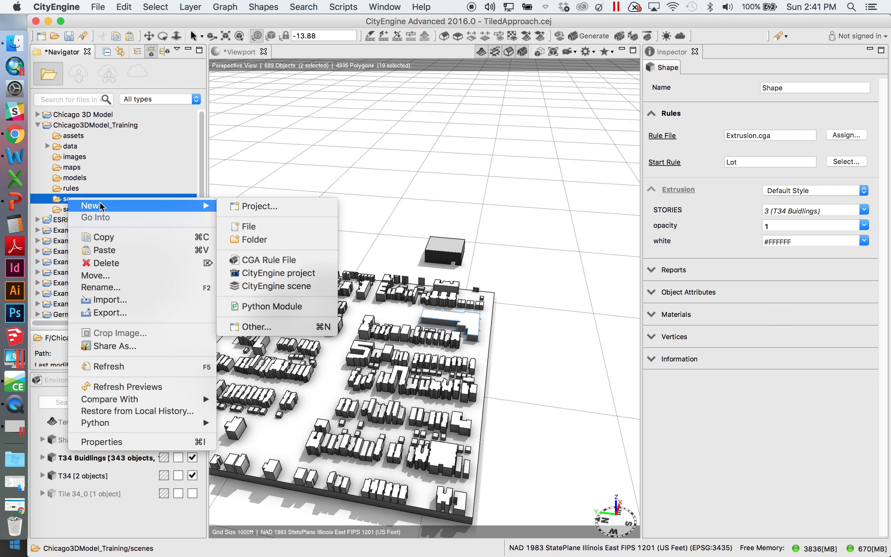
{"action": "left_click", "coordinate": [290, 286]}
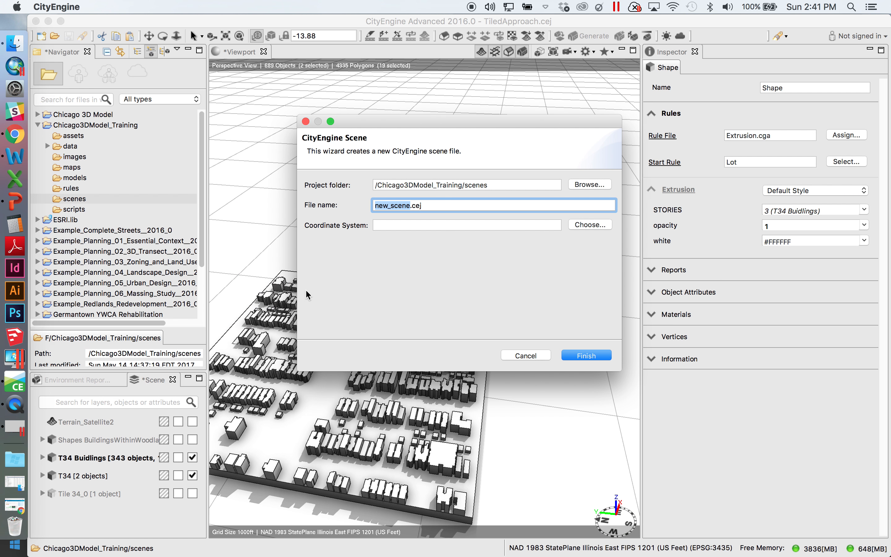
{"action": "type", "text": "Existing"}
Set the new scene's coordinate system to NAD 1983 StatePlane Illinois East FIPS 1201 (US Feet)
{"action": "left_click", "coordinate": [596, 225]}
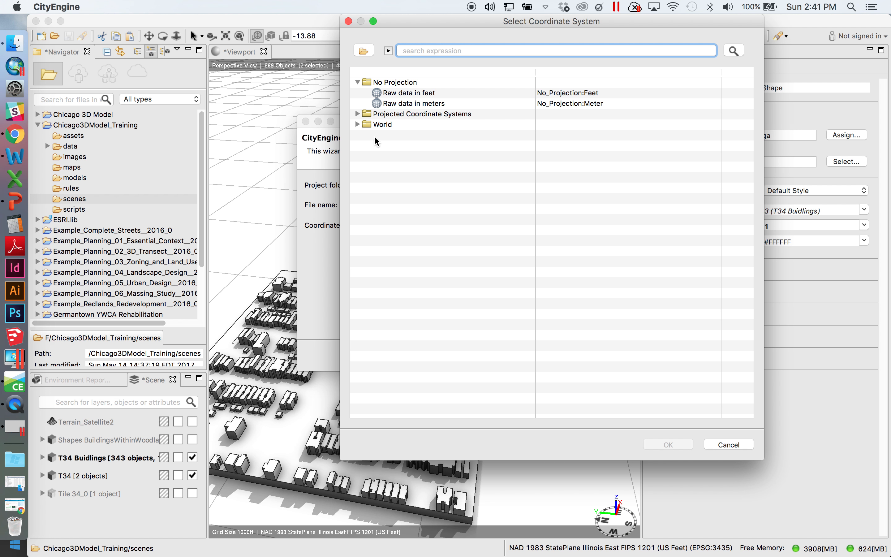
{"action": "left_click", "coordinate": [358, 114]}
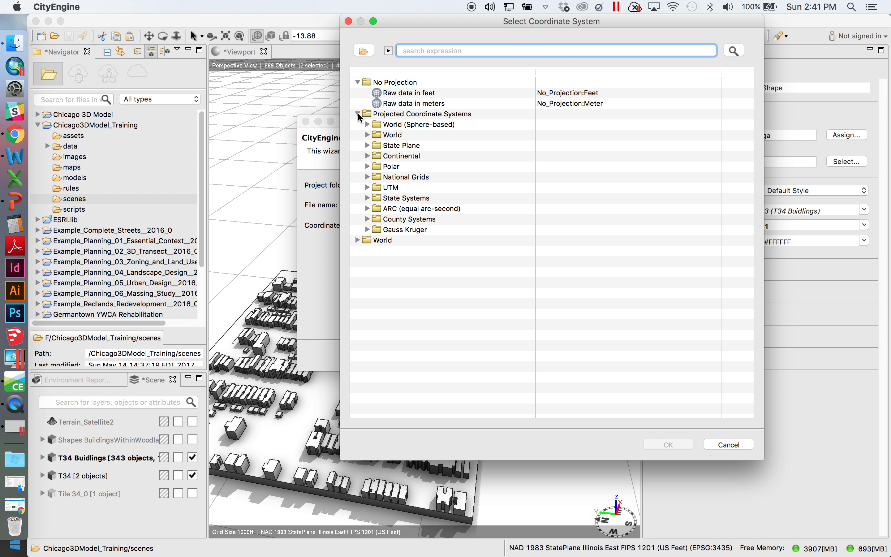
{"action": "left_click", "coordinate": [368, 145]}
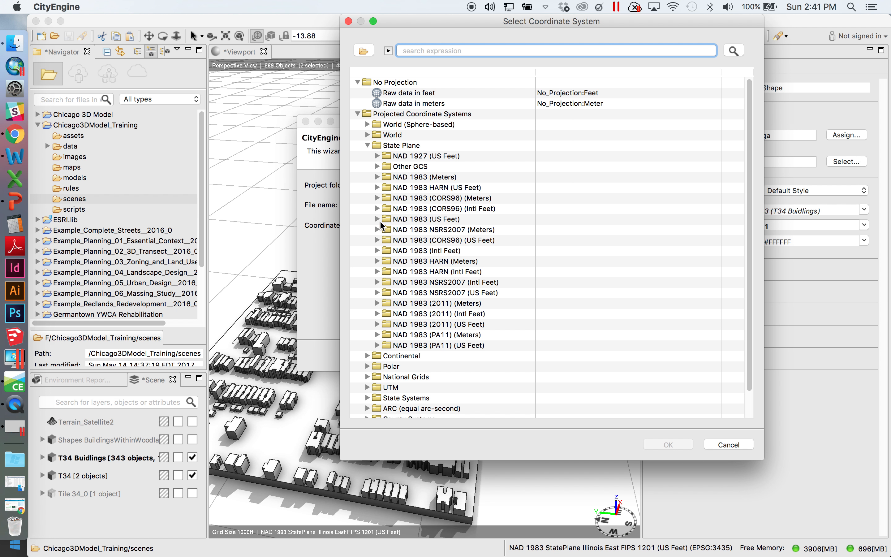
{"action": "left_click", "coordinate": [378, 218]}
{"action": "scroll", "coordinate": [549, 291], "scroll_direction": "down", "scroll_amount": 2}
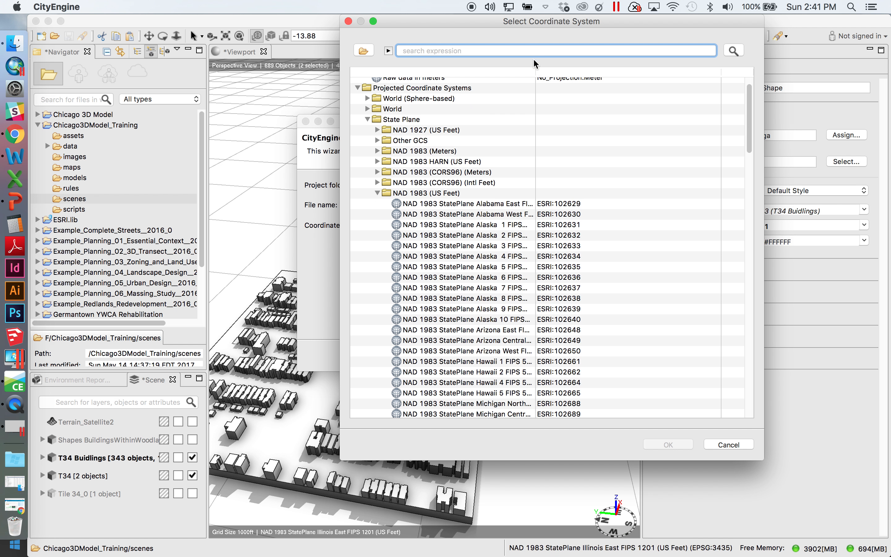
{"action": "left_click_drag", "start_coordinate": [535, 71], "coordinate": [659, 98]}
{"action": "scroll", "coordinate": [507, 313], "scroll_direction": "down", "scroll_amount": 8}
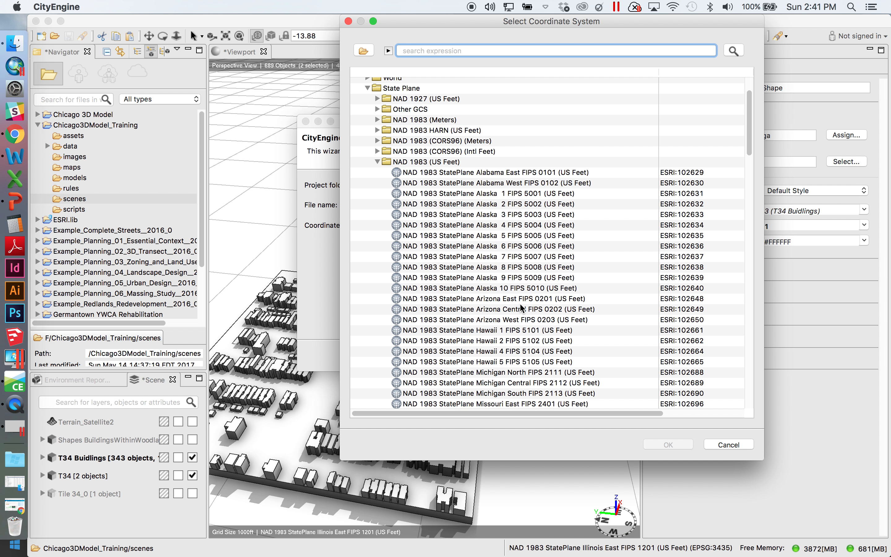
{"action": "scroll", "coordinate": [521, 309], "scroll_direction": "down", "scroll_amount": 20}
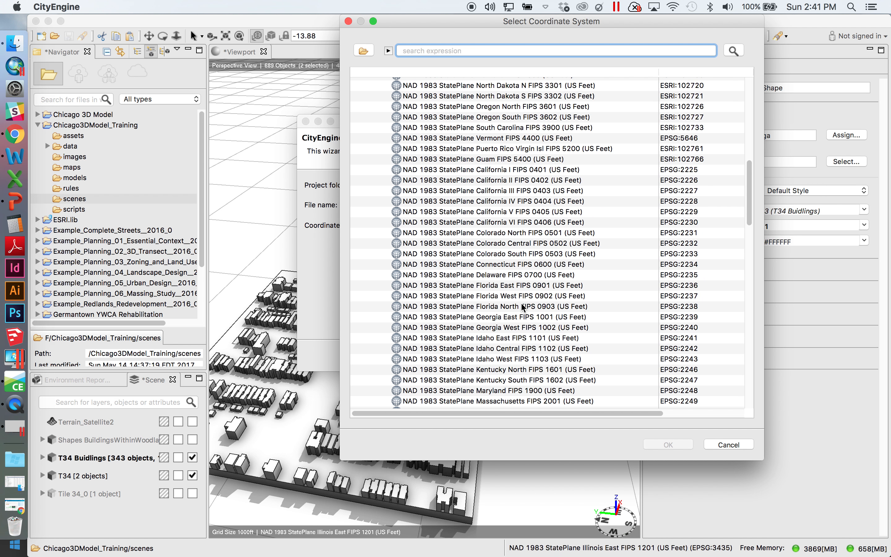
{"action": "scroll", "coordinate": [522, 304], "scroll_direction": "down", "scroll_amount": 10}
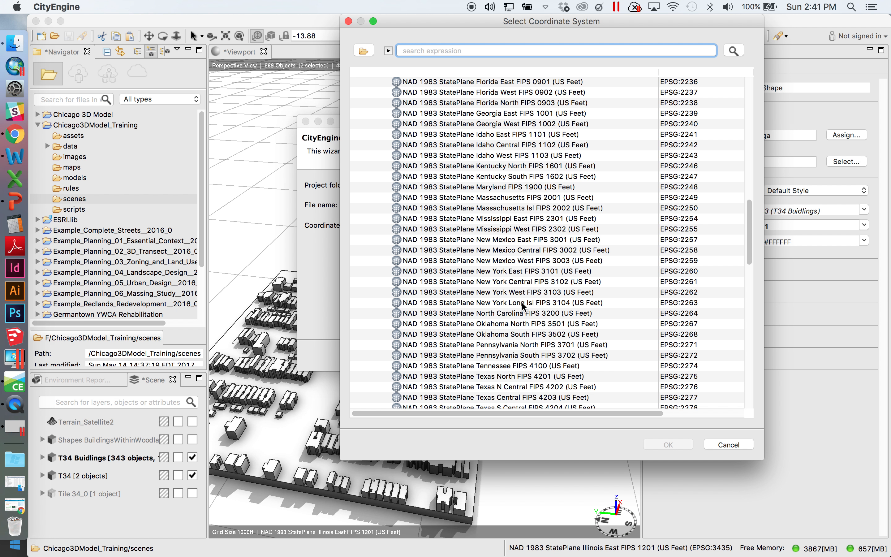
{"action": "scroll", "coordinate": [525, 305], "scroll_direction": "down", "scroll_amount": 10}
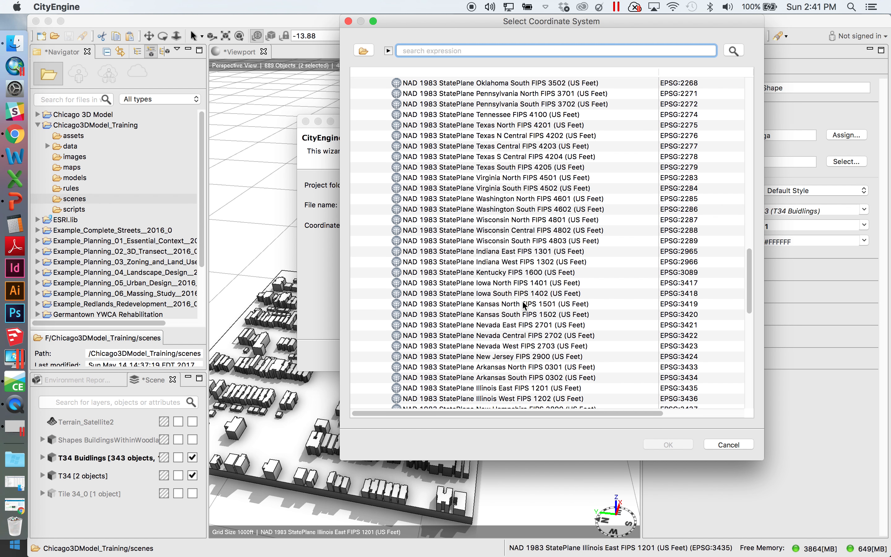
{"action": "scroll", "coordinate": [525, 324], "scroll_direction": "down", "scroll_amount": 2}
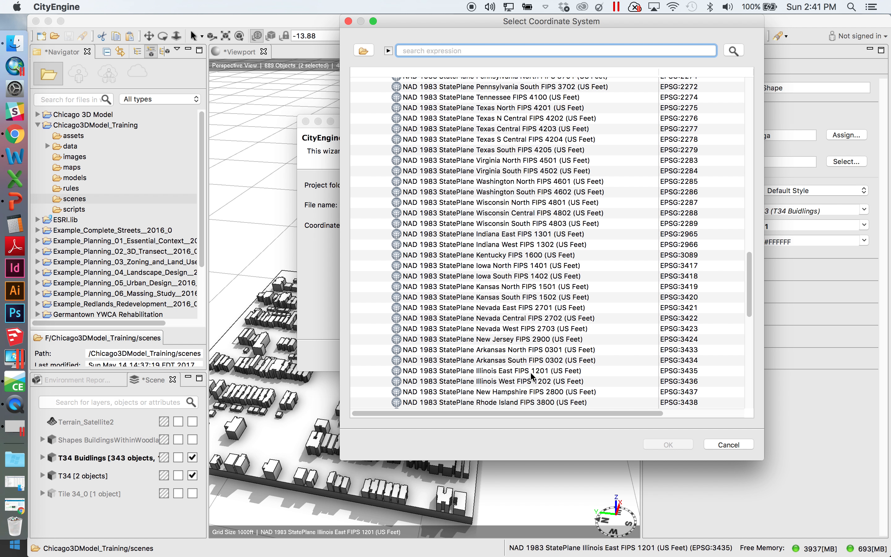
{"action": "left_click", "coordinate": [527, 370]}
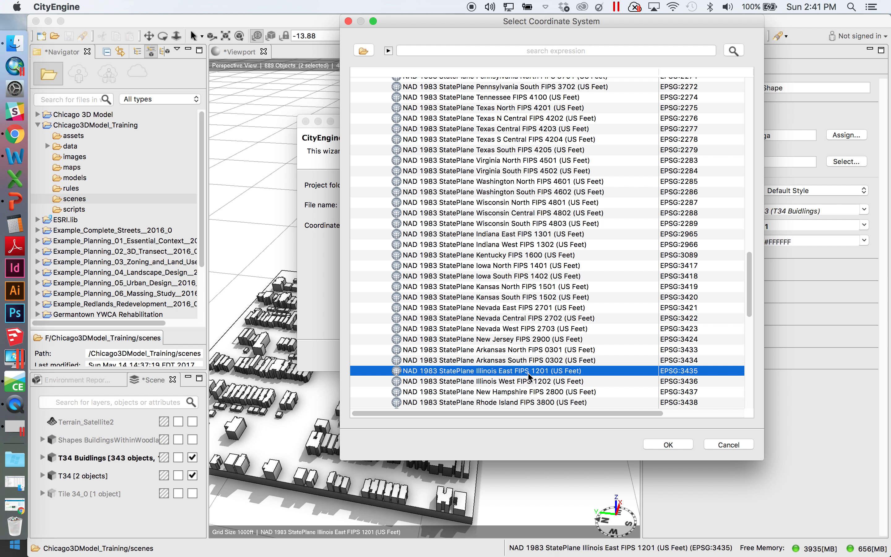
{"action": "left_click", "coordinate": [669, 442]}
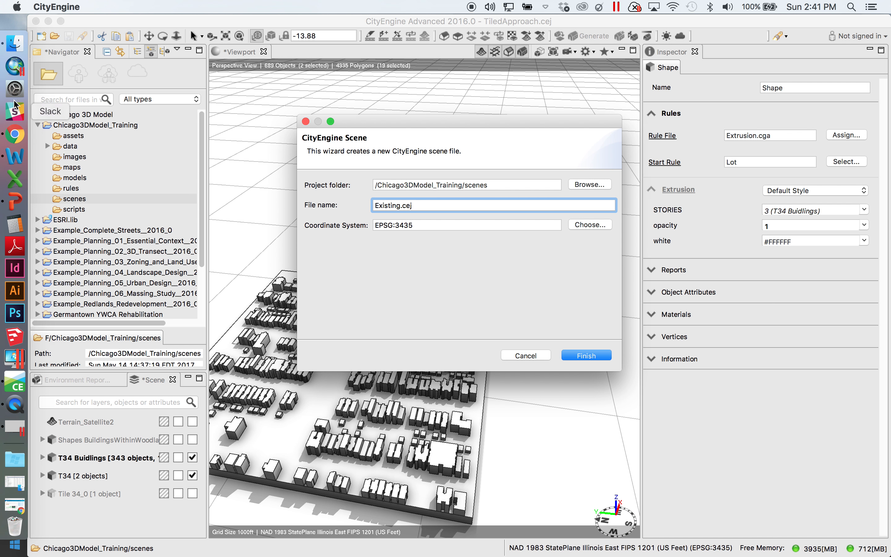
Finish creating the Existing scene with the chosen coordinate system
{"action": "left_click", "coordinate": [10, 68]}
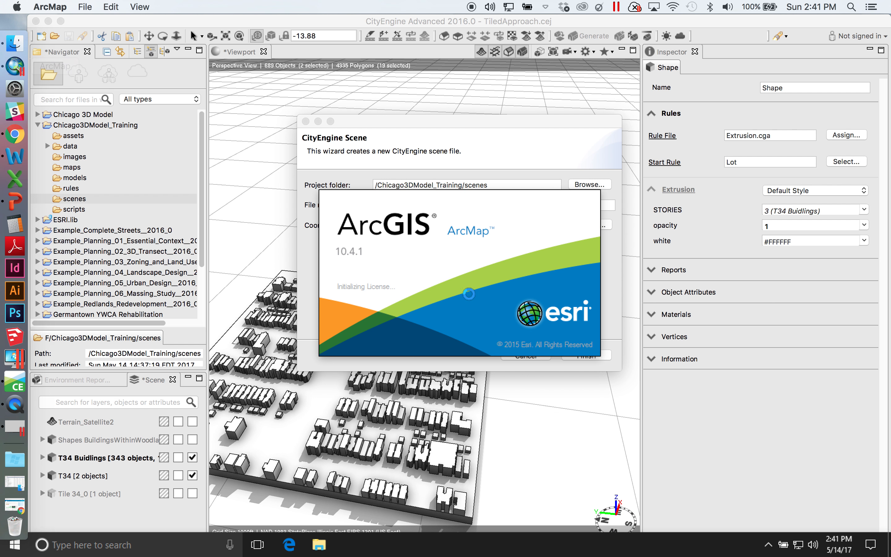
{"action": "left_click", "coordinate": [556, 145]}
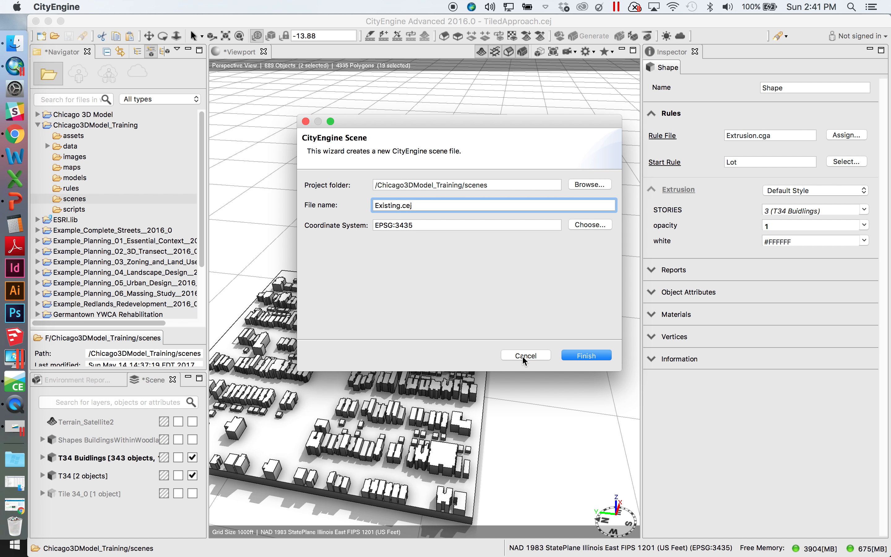
{"action": "left_click", "coordinate": [582, 354]}
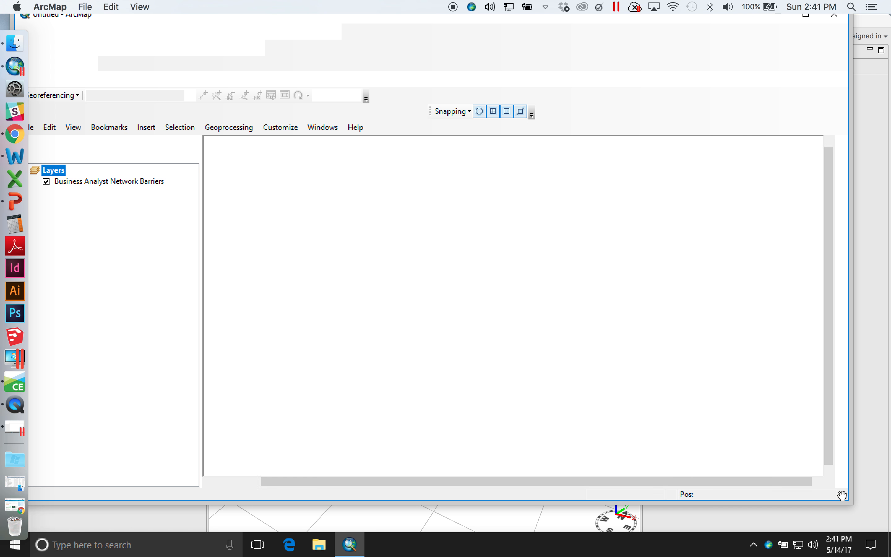
Widen the Navigator panel and expand the scenes folder to reveal the Existing.cej scene file
{"action": "left_click", "coordinate": [872, 331]}
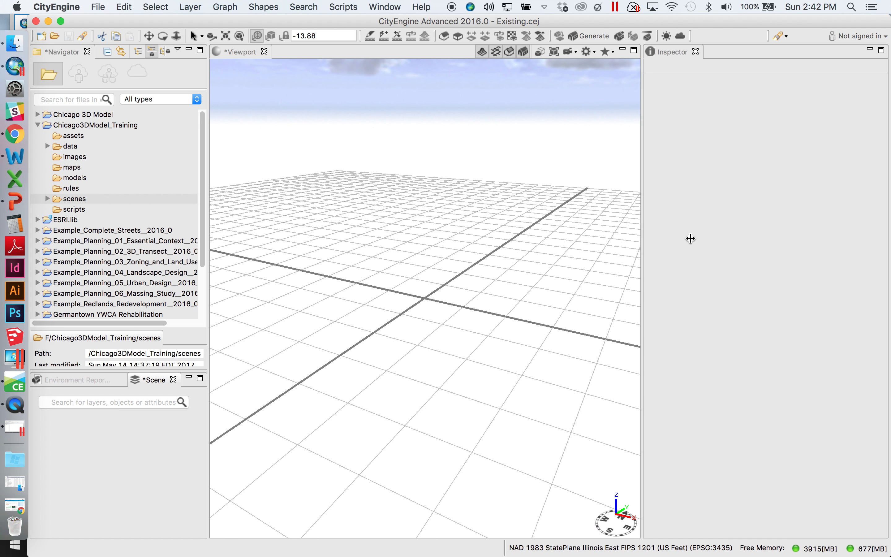
{"action": "left_click_drag", "start_coordinate": [671, 233], "coordinate": [709, 233]}
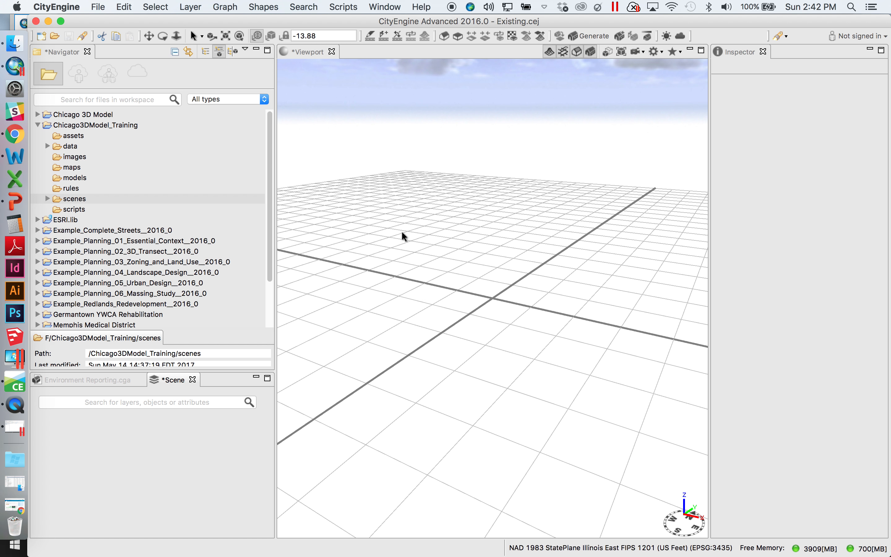
{"action": "left_click", "coordinate": [48, 199]}
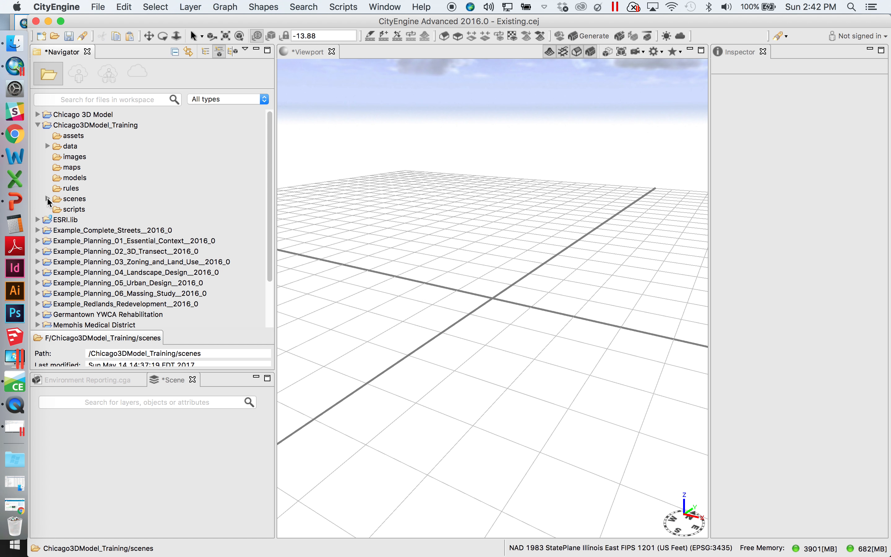
{"action": "right_click", "coordinate": [96, 212]}
{"action": "left_click", "coordinate": [65, 216]}
{"action": "scroll", "coordinate": [471, 366], "scroll_direction": "down", "scroll_amount": 5}
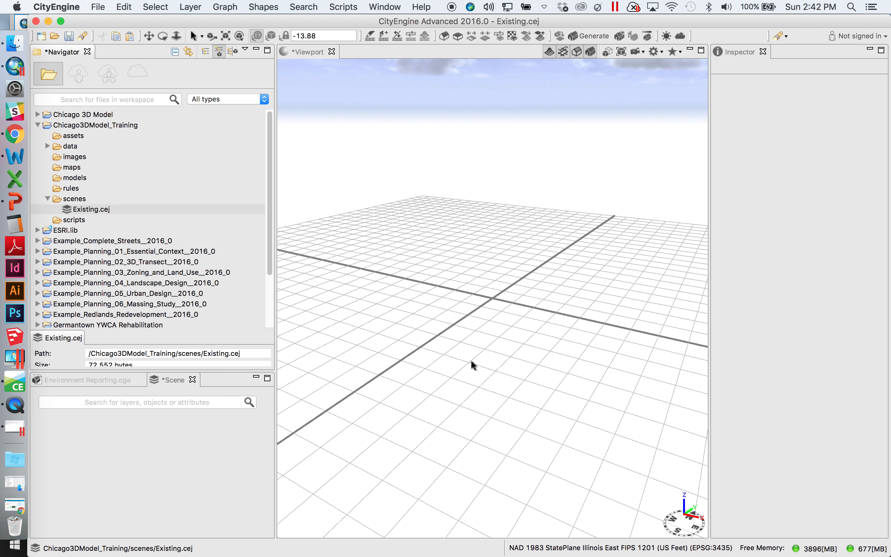
{"action": "left_click_drag", "start_coordinate": [423, 271], "coordinate": [460, 343], "text": "alt"}
{"action": "left_click_drag", "start_coordinate": [578, 400], "coordinate": [519, 305], "text": "alt"}
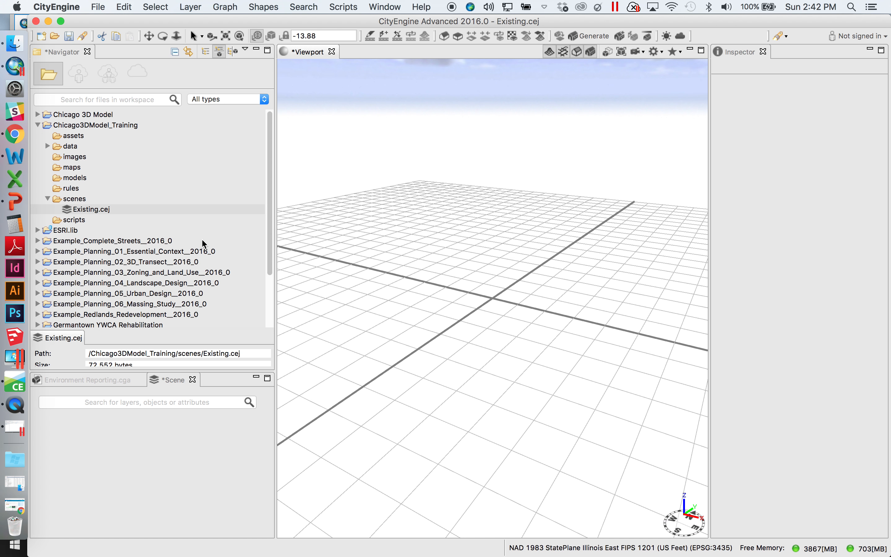
Sign in to ArcGIS Online, entering the account username and the account password
{"action": "left_click", "coordinate": [101, 7]}
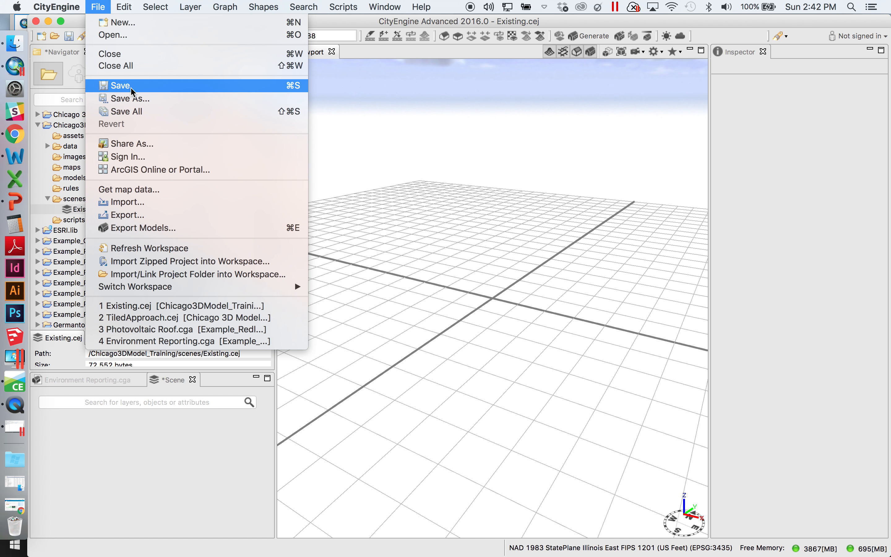
{"action": "left_click", "coordinate": [134, 157]}
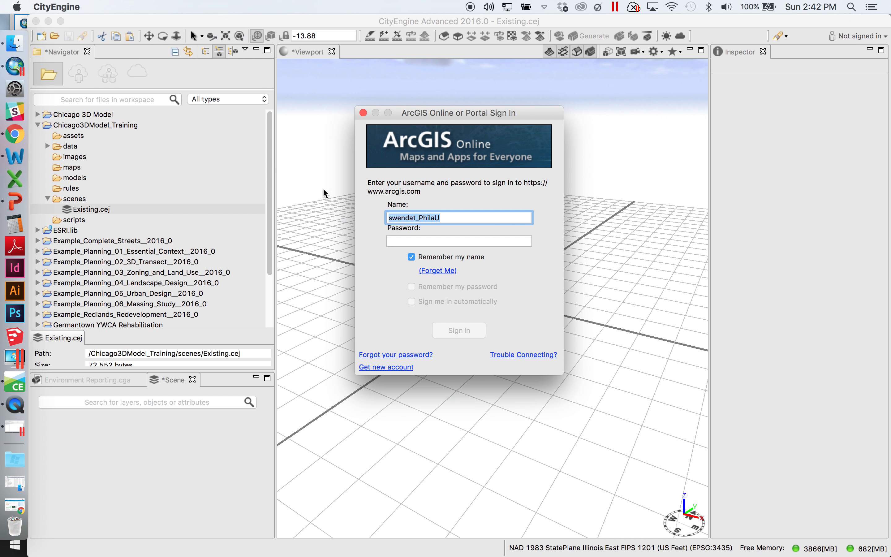
{"action": "left_click_drag", "start_coordinate": [465, 218], "coordinate": [371, 217]}
{"action": "type", "text": "TSU3agis"}
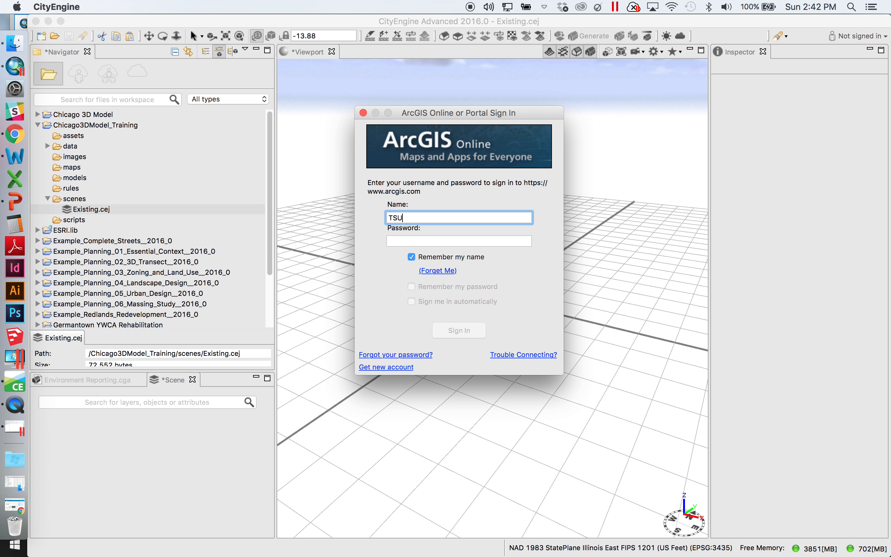
{"action": "key", "text": "Tab"}
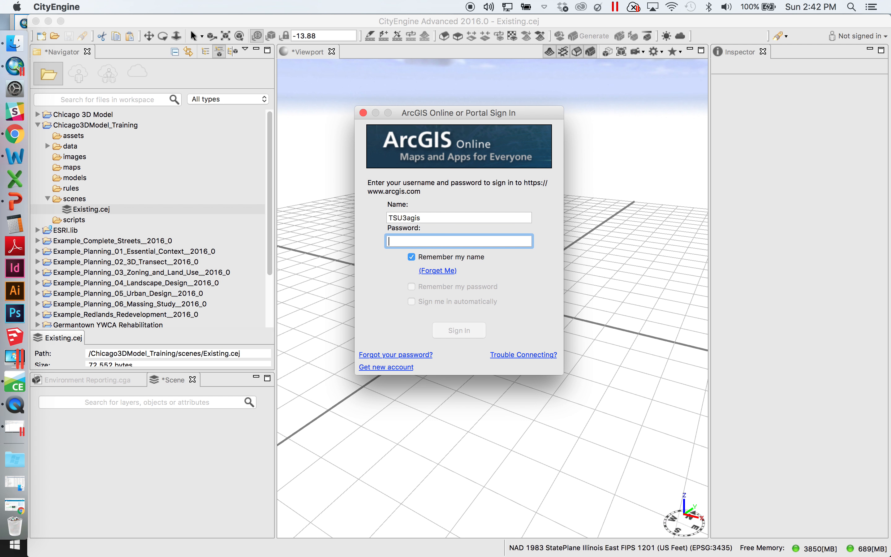
{"action": "type", "text": "••••••••••••"}
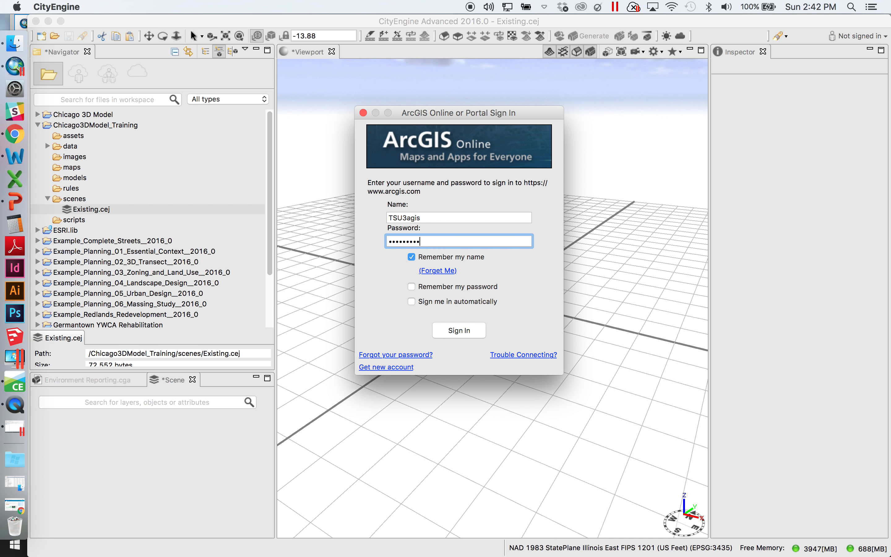